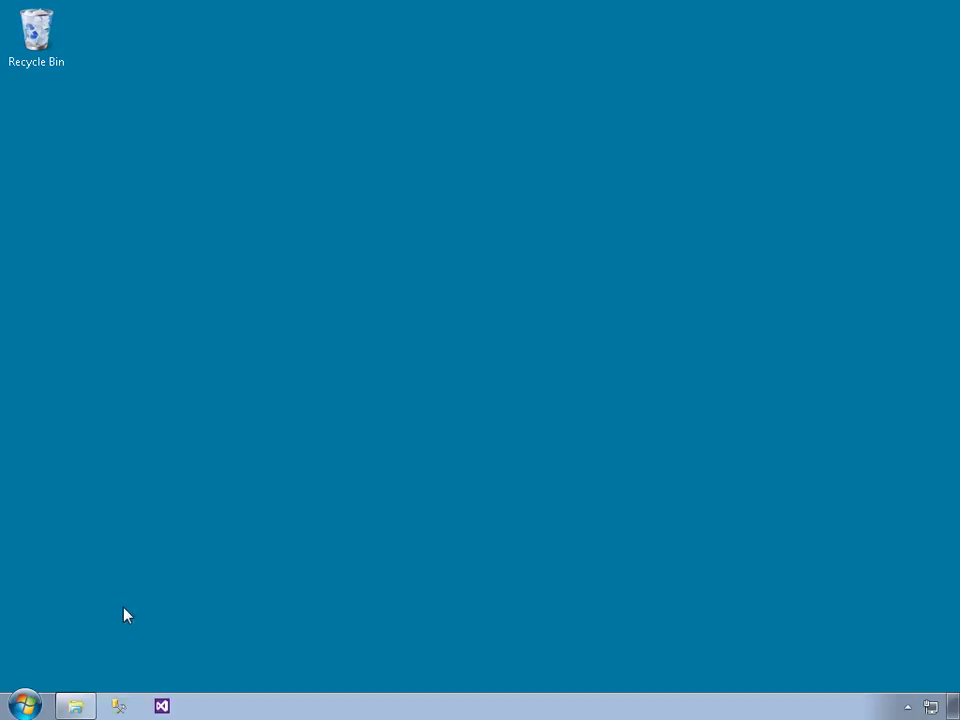
Launch the 64-bit Import and Export Data wizard from the Microsoft SQL Server 2012 program group.
click(25, 706)
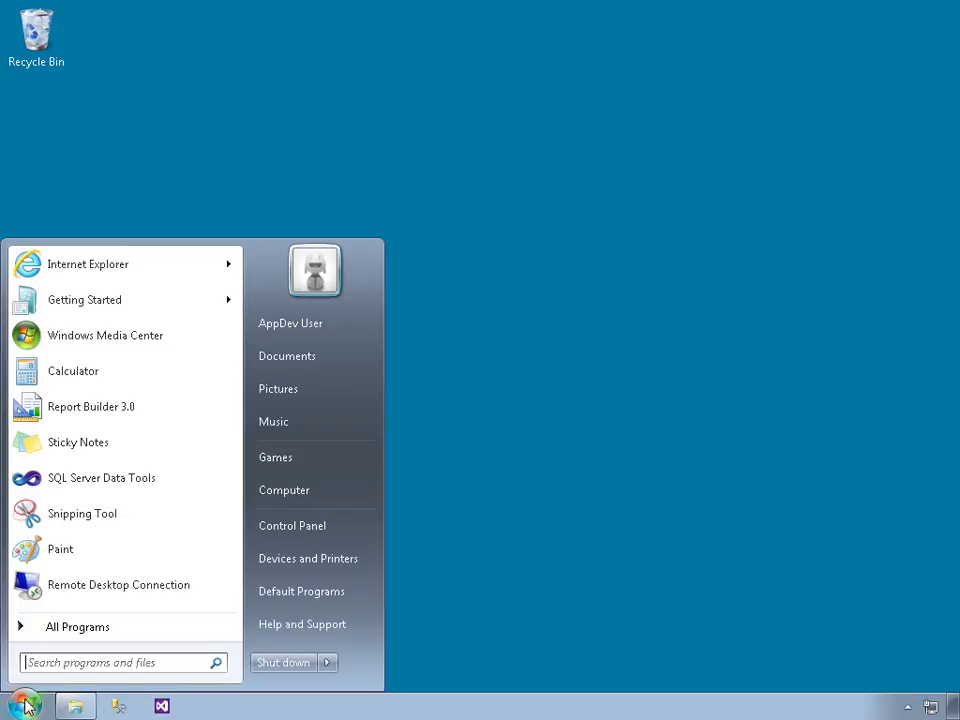
text(imp)
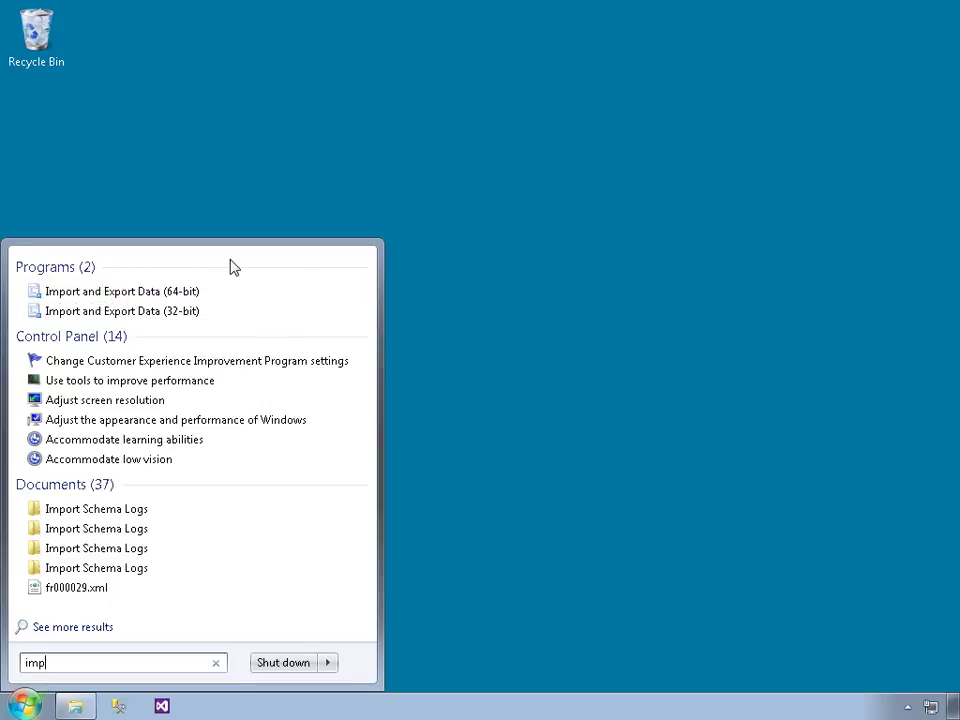
key(Escape)
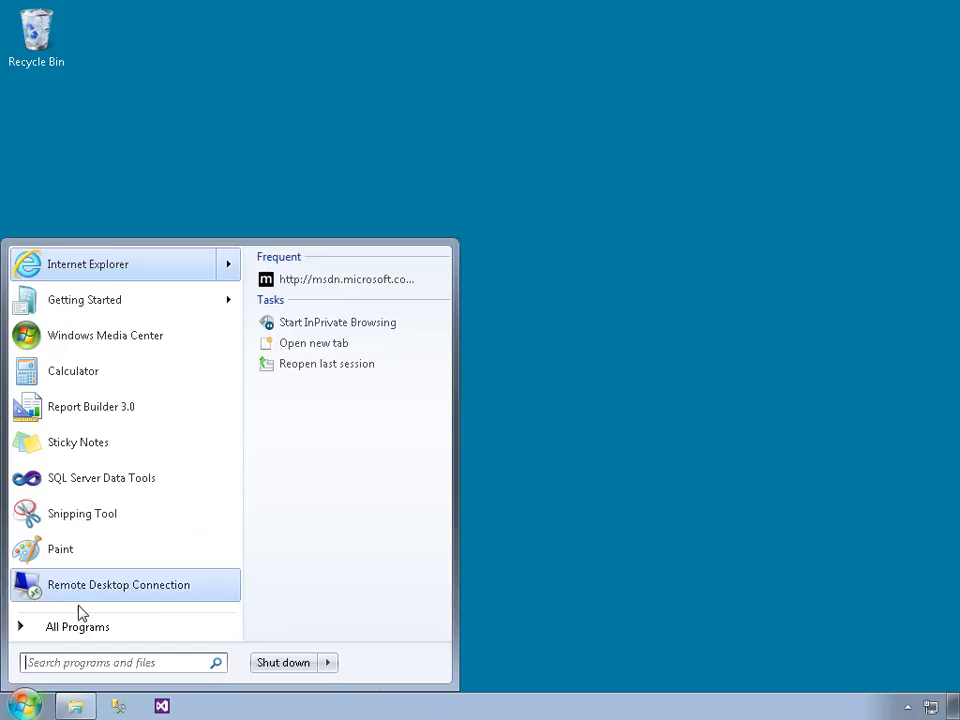
click(82, 637)
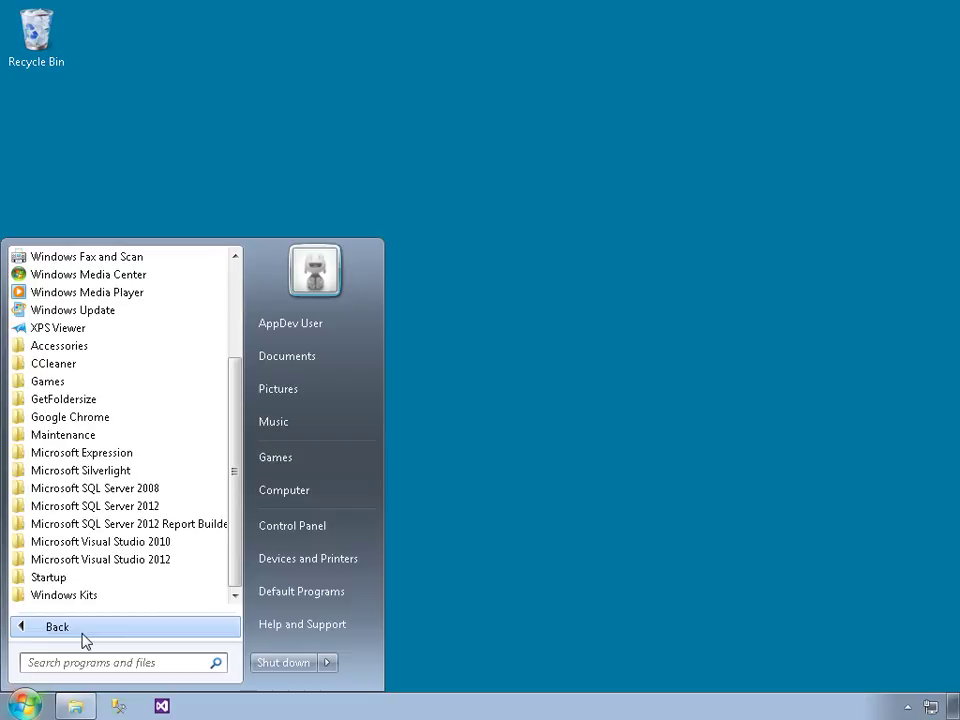
click(103, 508)
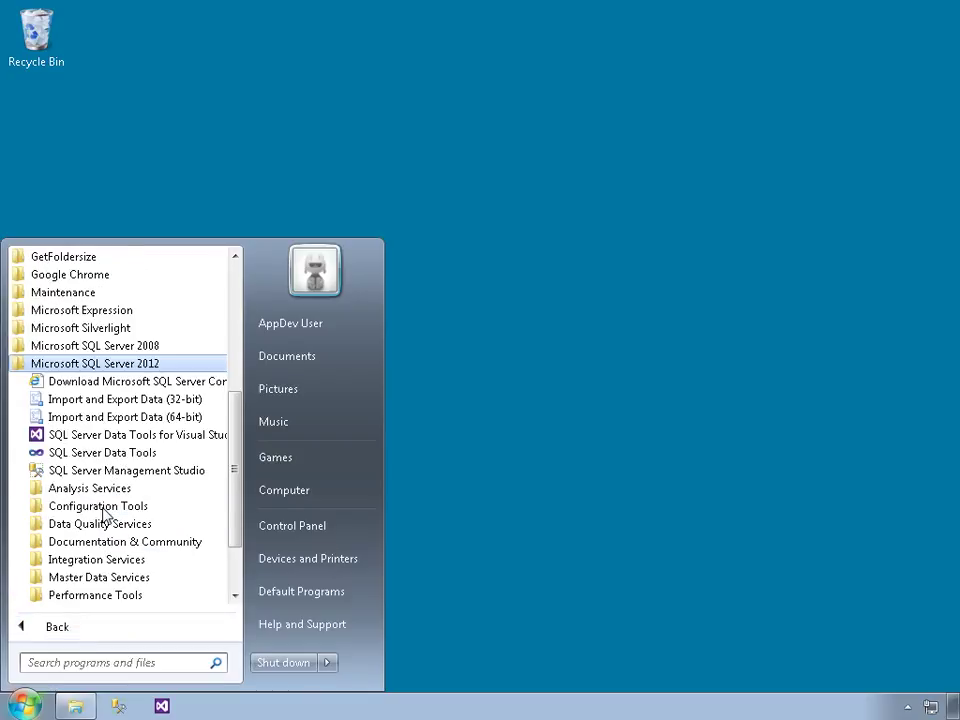
click(120, 420)
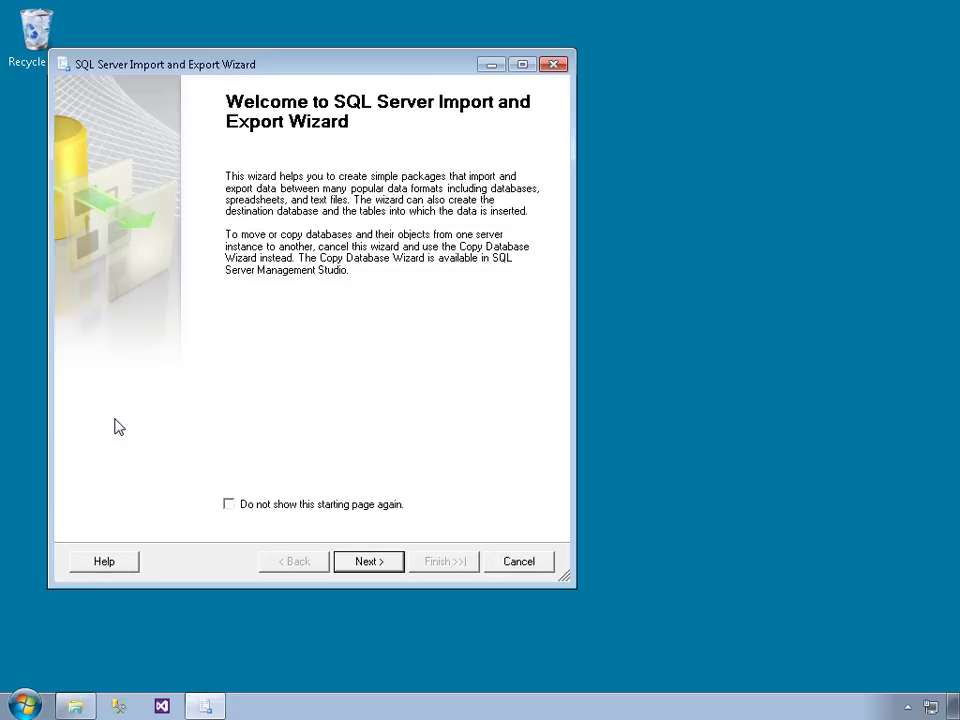
Proceed past the welcome page and choose the AdventureWorks2012 database as the data source.
click(368, 565)
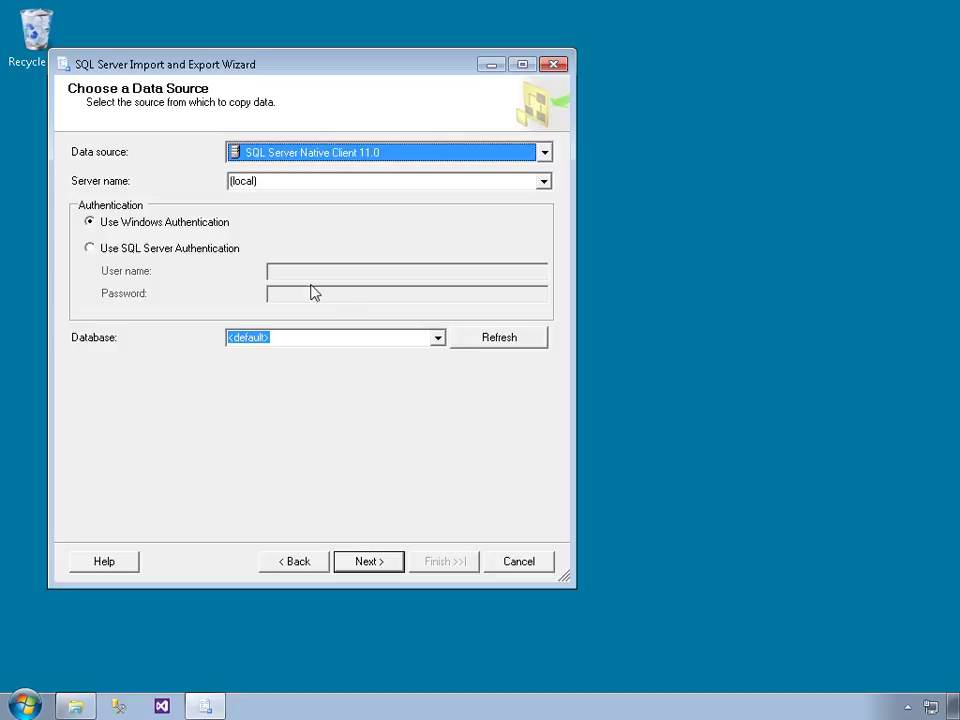
click(437, 338)
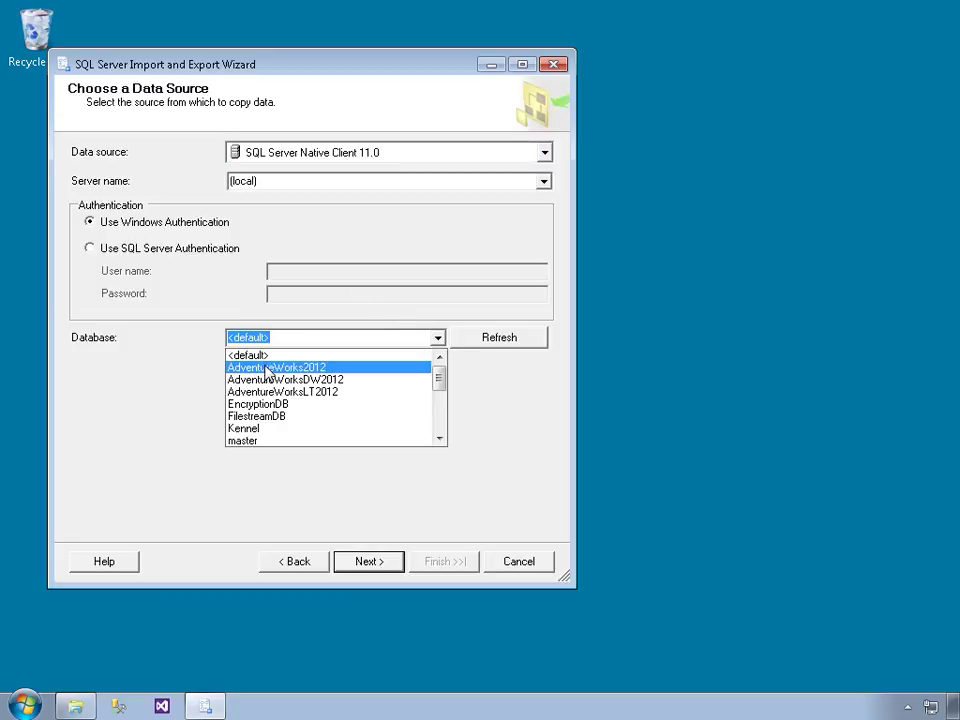
click(268, 372)
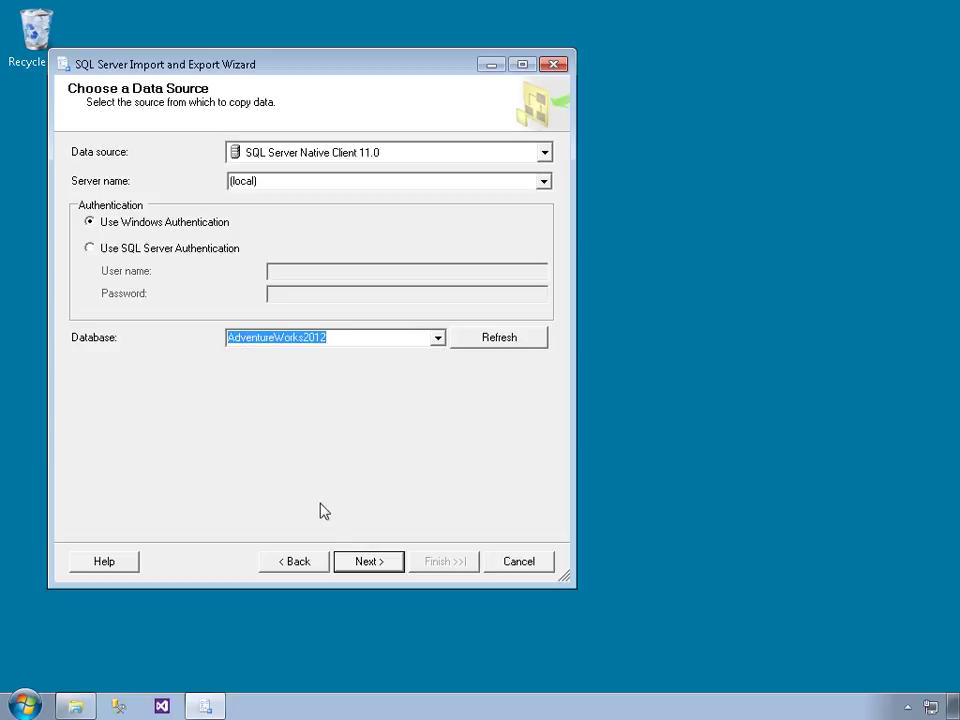
click(368, 562)
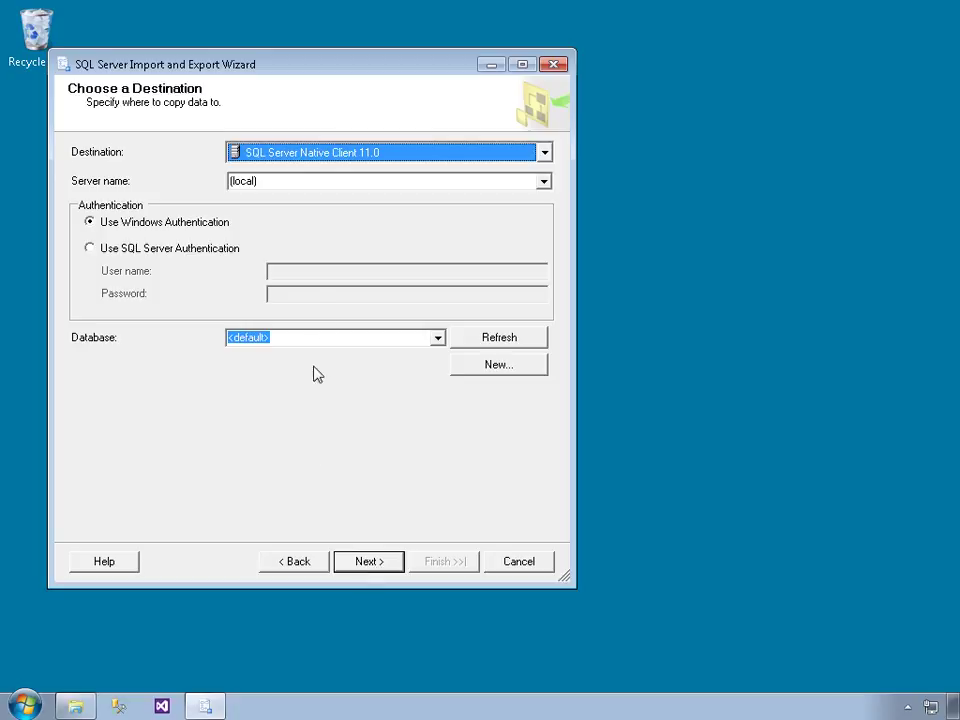
Choose Flat File Destination as the destination and browse to Local Disk (C:) for its file.
click(290, 153)
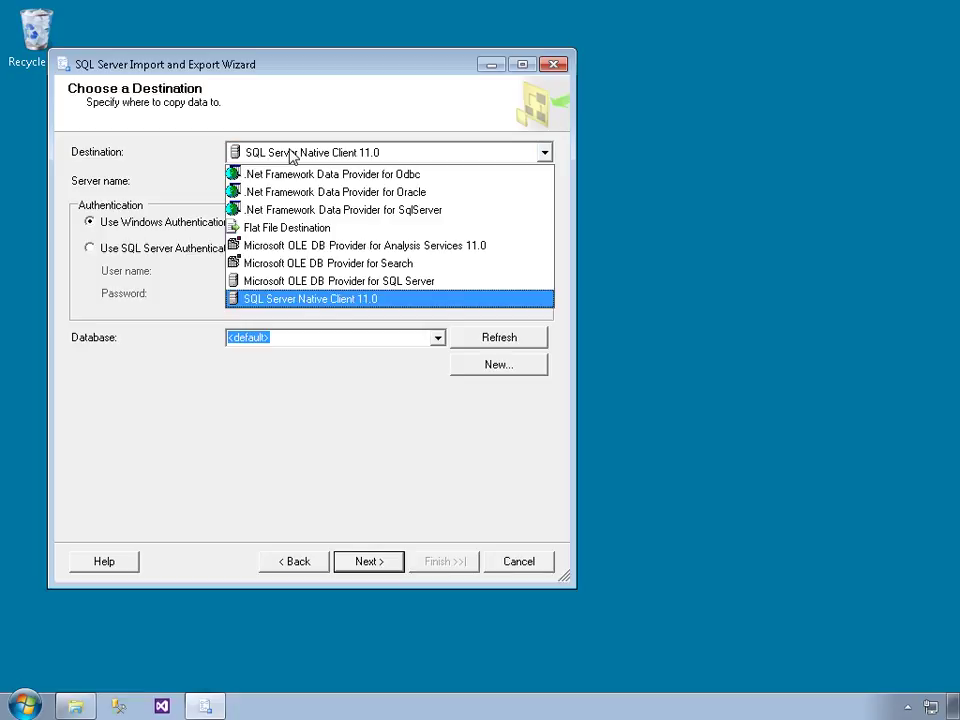
click(252, 229)
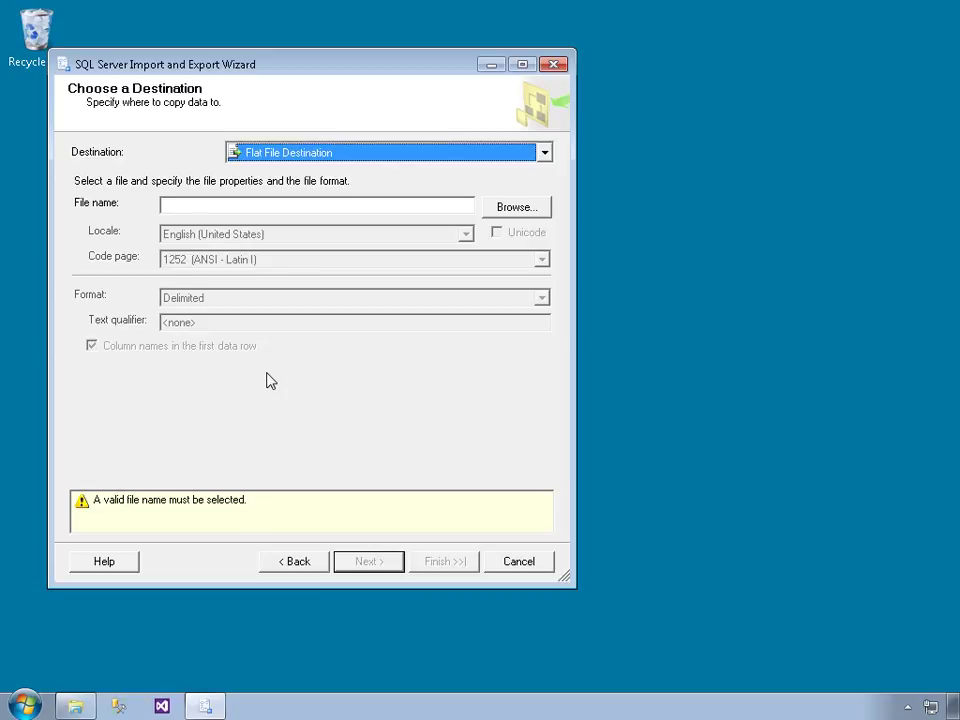
click(512, 206)
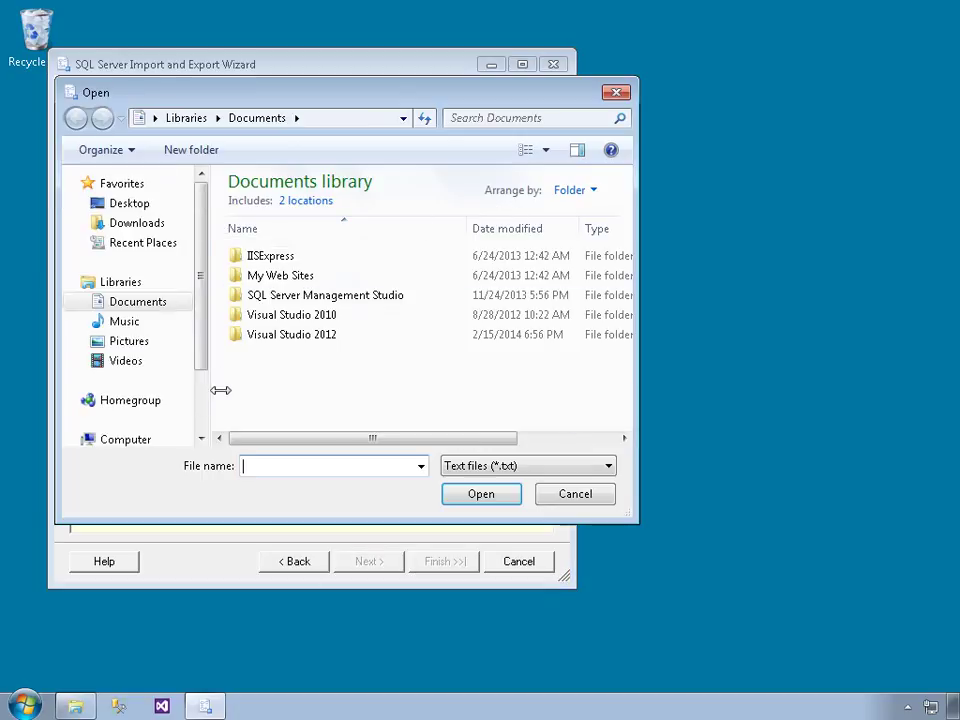
scroll(200, 400, down, 3)
scroll(158, 358, up, 2)
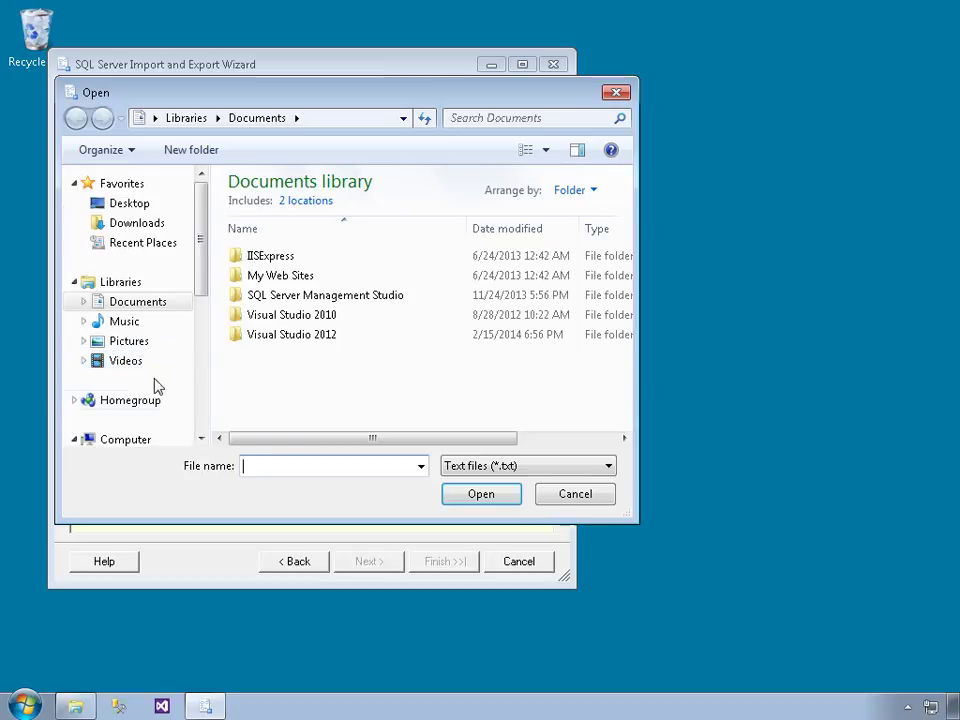
scroll(200, 404, down, 5)
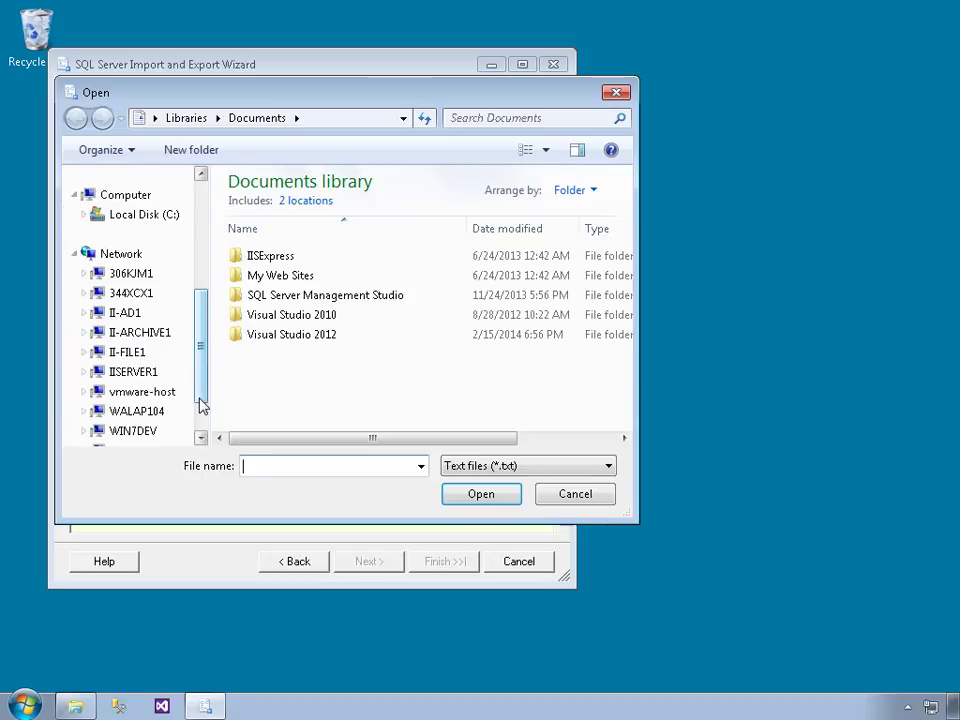
click(127, 218)
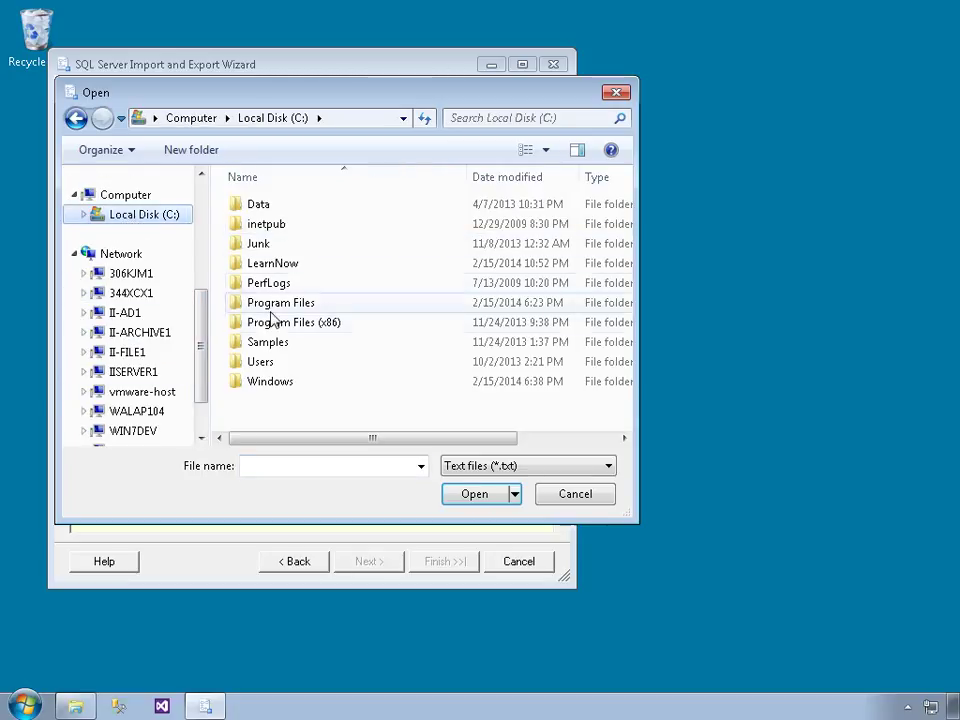
double_click(266, 346)
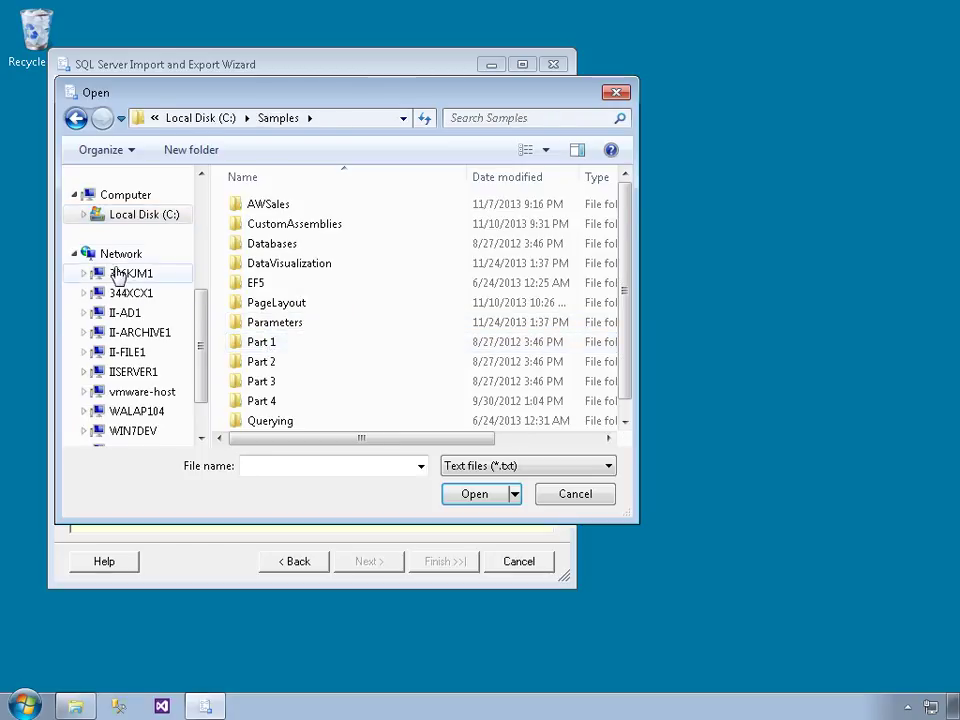
click(76, 255)
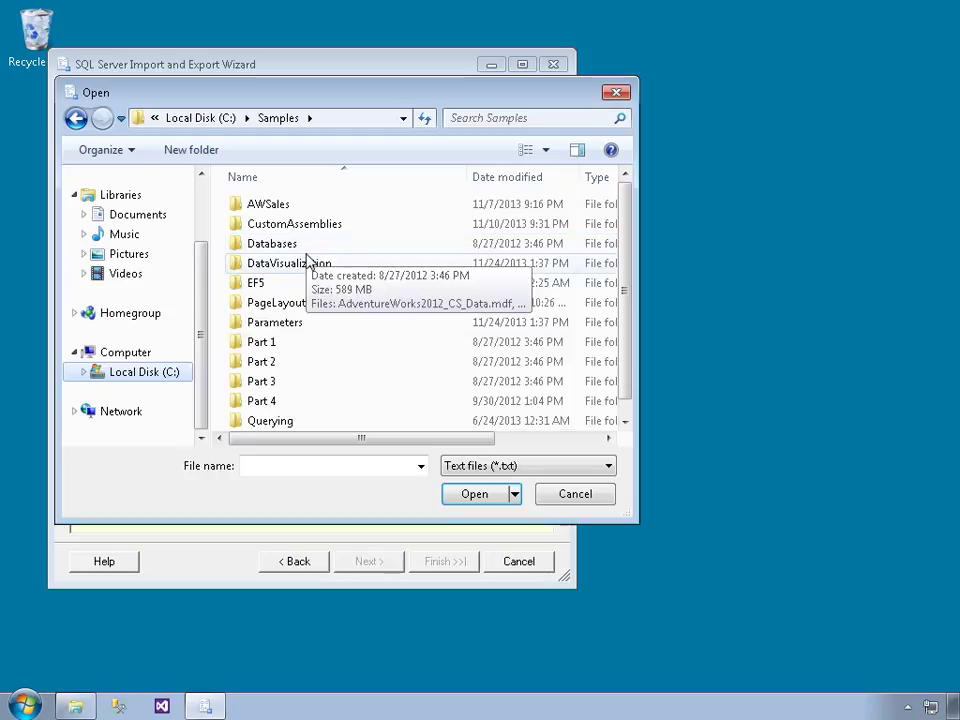
click(205, 121)
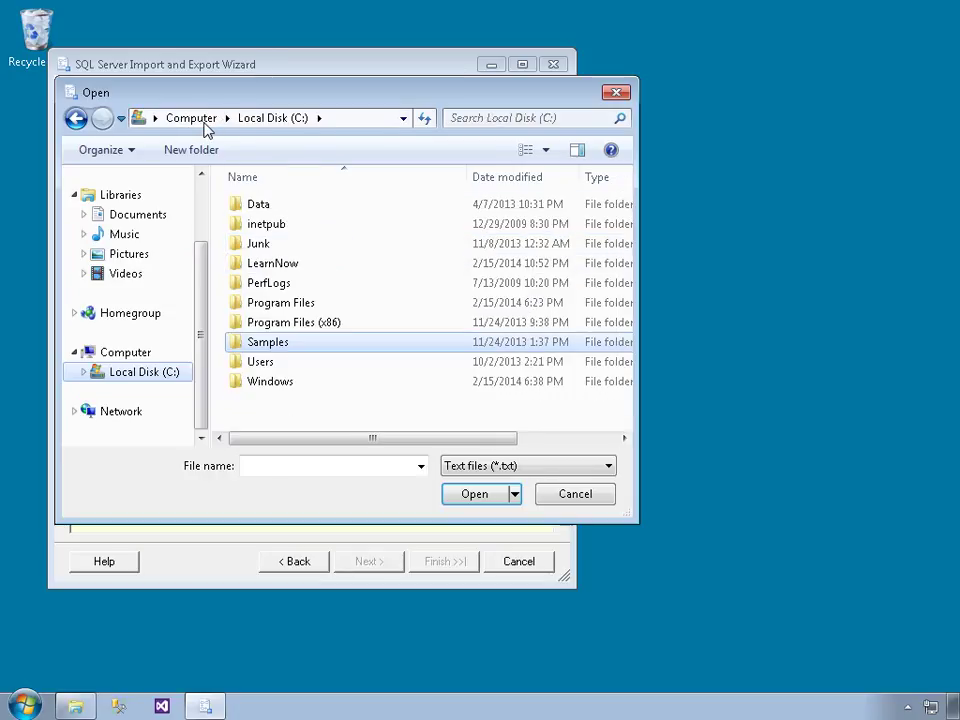
Set the destination file to Products.txt in the LearnNow\SSIS folder and accept the destination settings.
double_click(262, 266)
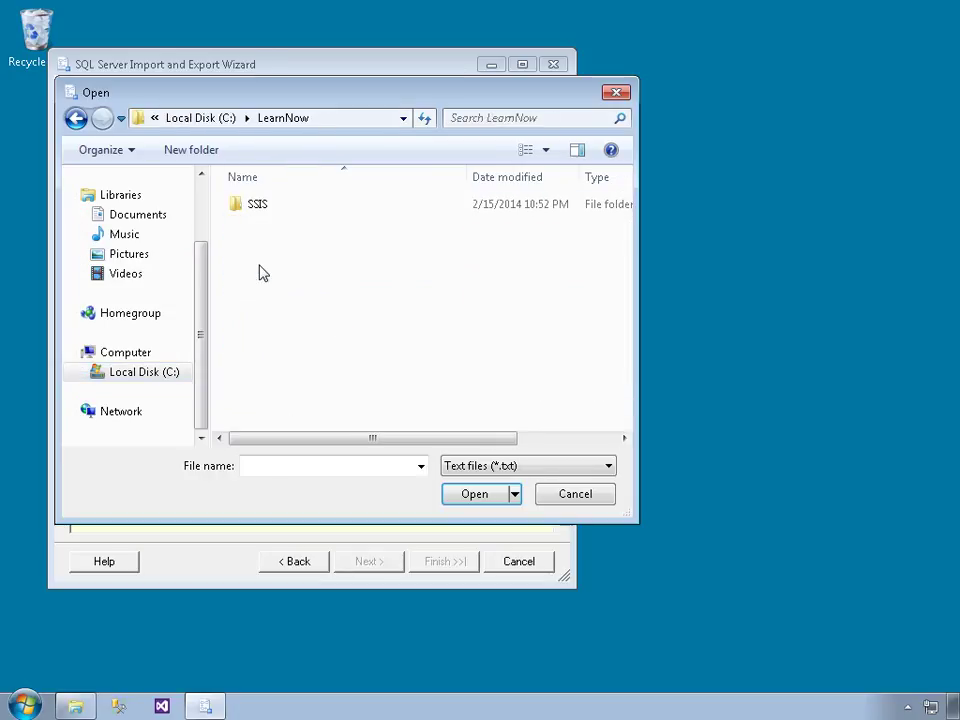
double_click(256, 205)
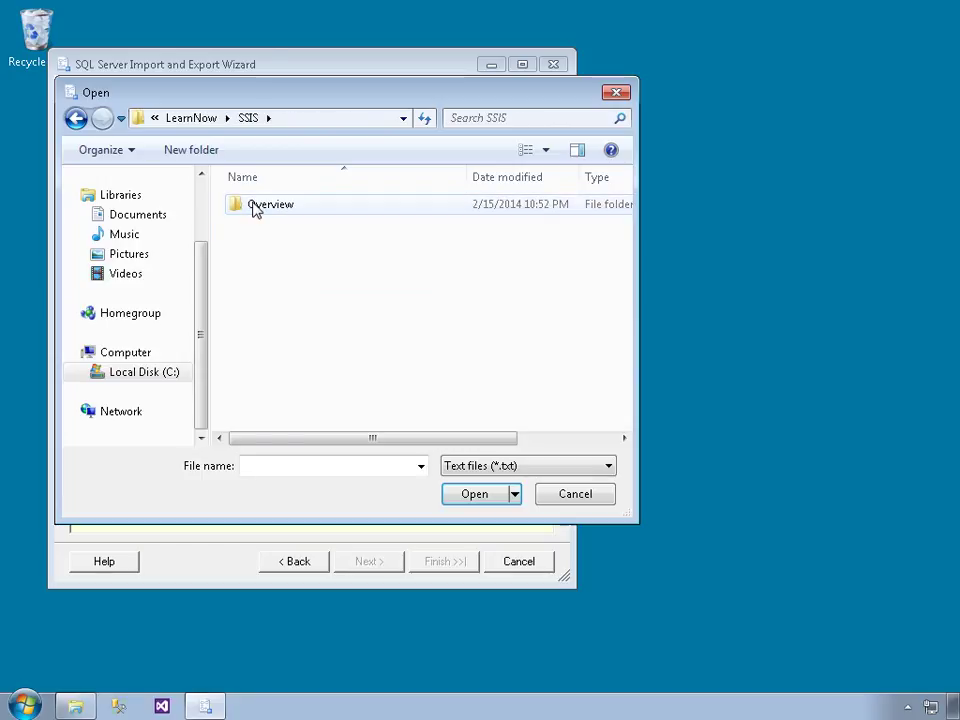
click(312, 470)
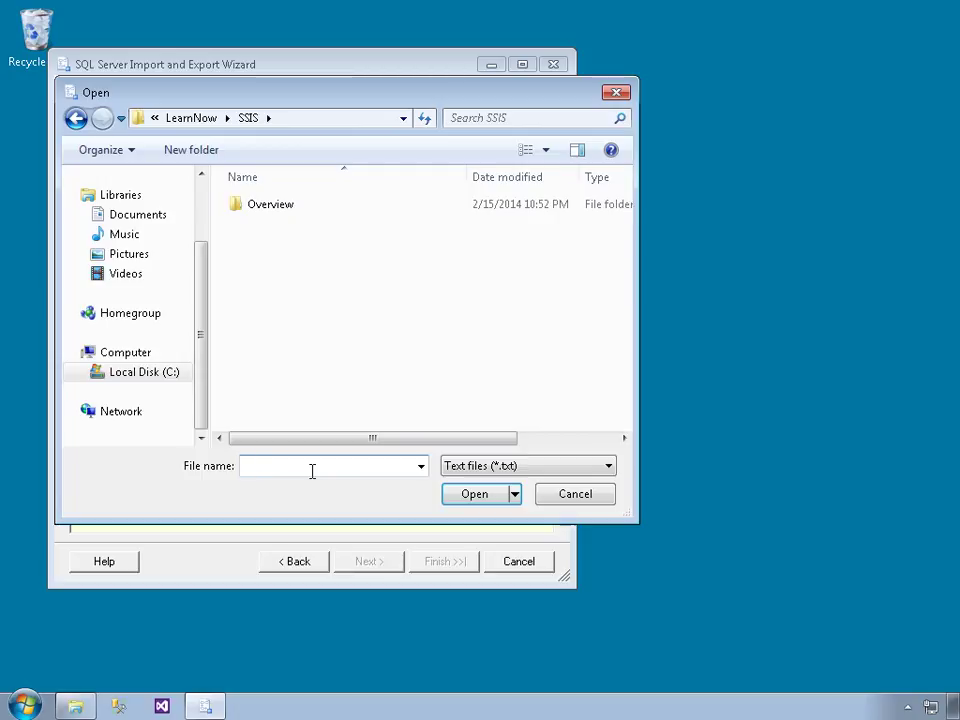
text(Products.txt)
click(464, 467)
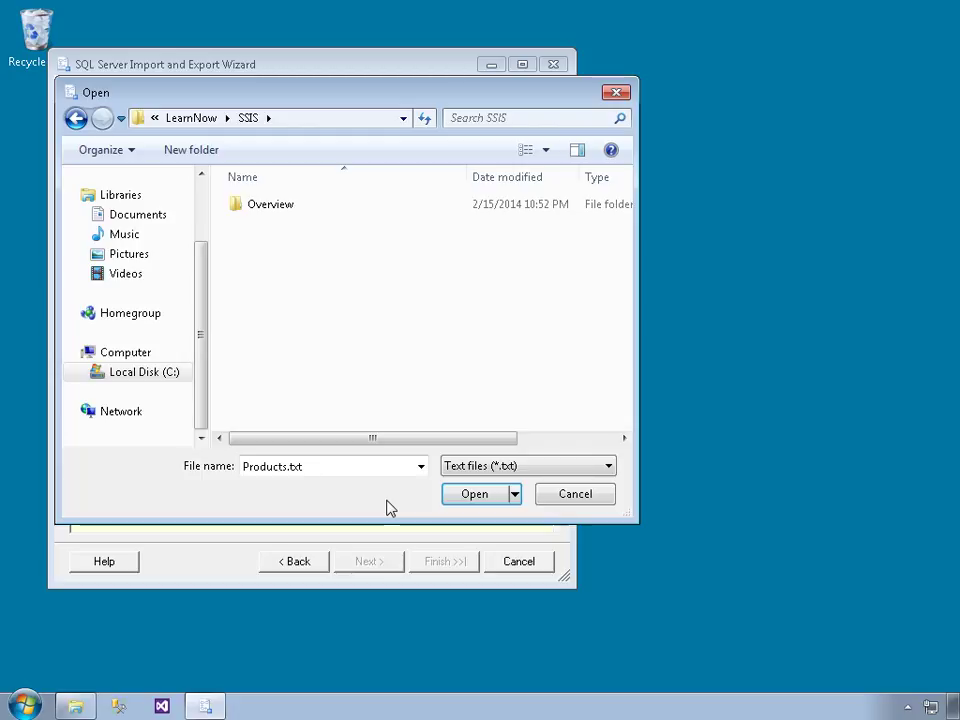
click(462, 496)
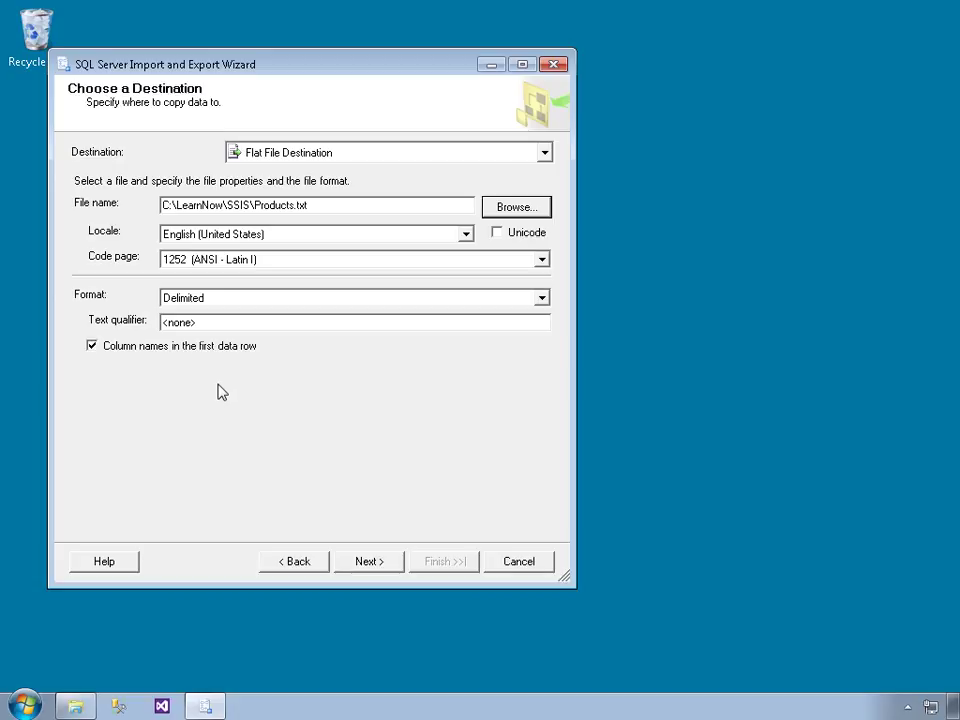
click(376, 566)
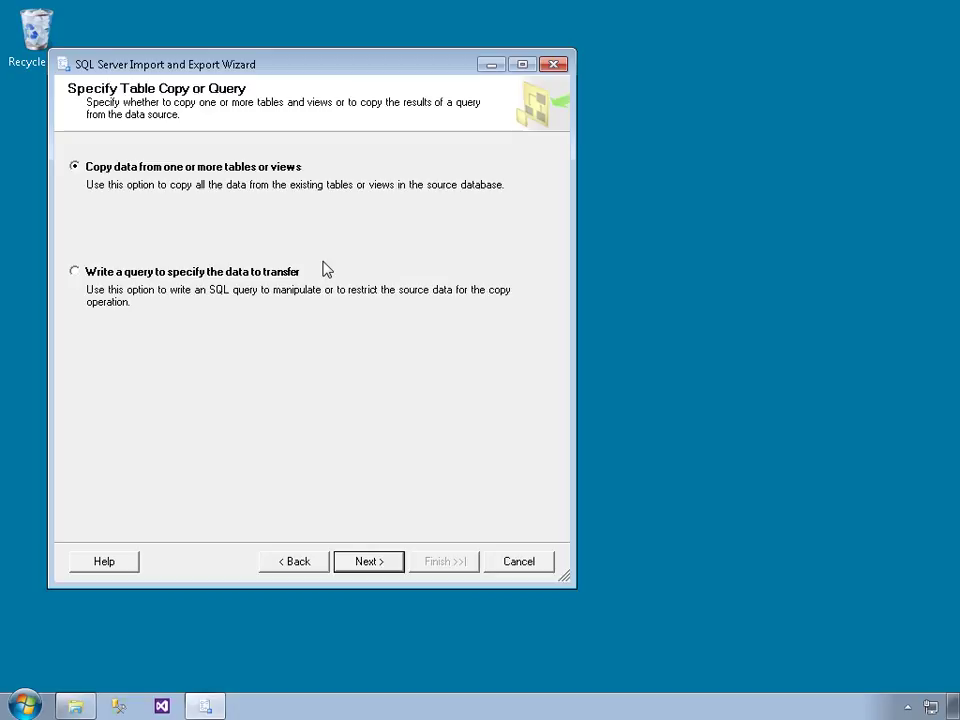
Accept copying data from tables or views and select [Production].[Product] as the source table.
click(355, 566)
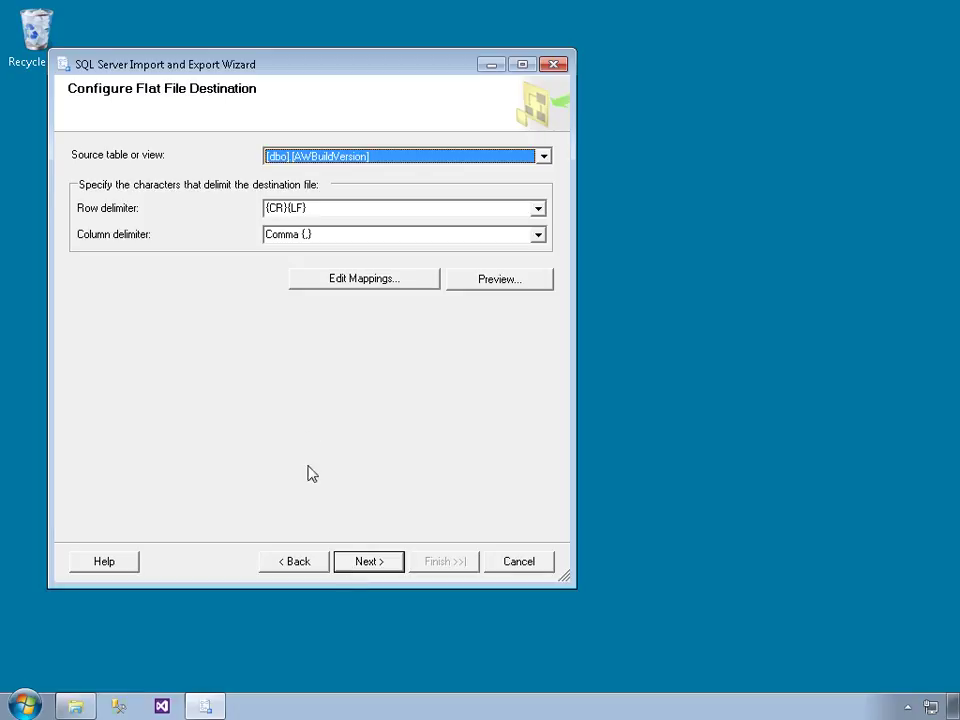
click(544, 160)
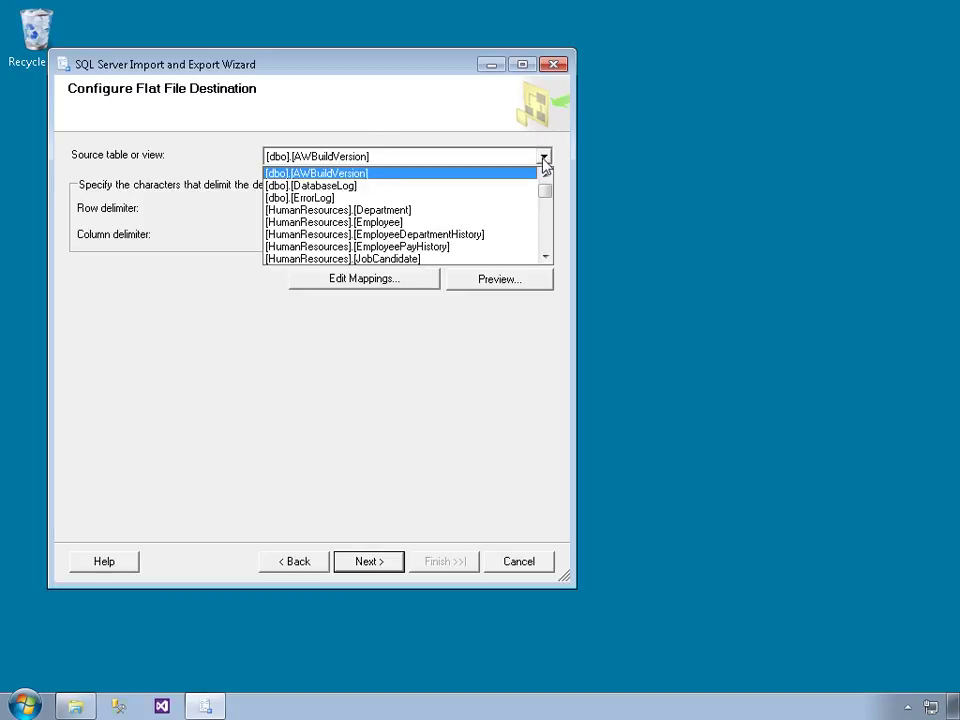
click(544, 249)
click(544, 249)
click(544, 249)
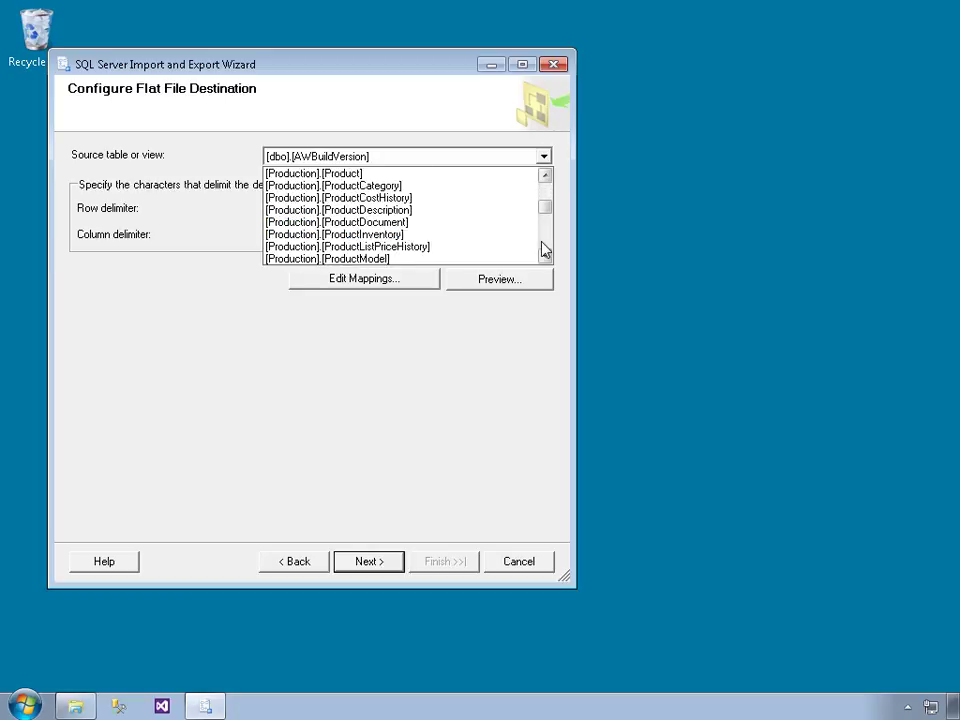
click(362, 174)
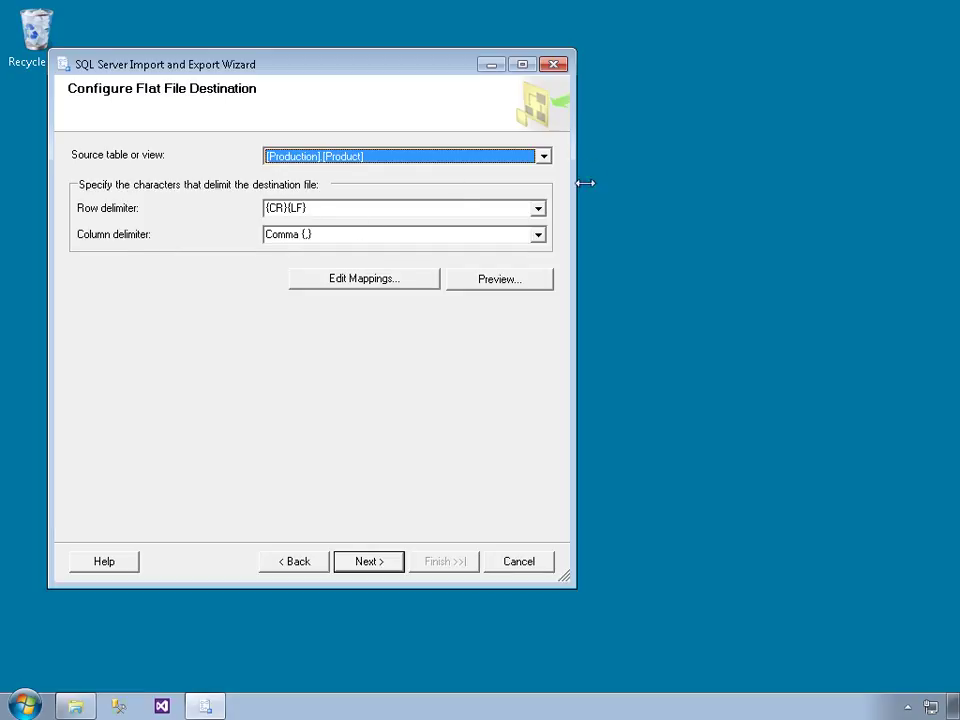
Review the available row delimiter and column delimiter options for the flat file.
click(538, 213)
click(537, 210)
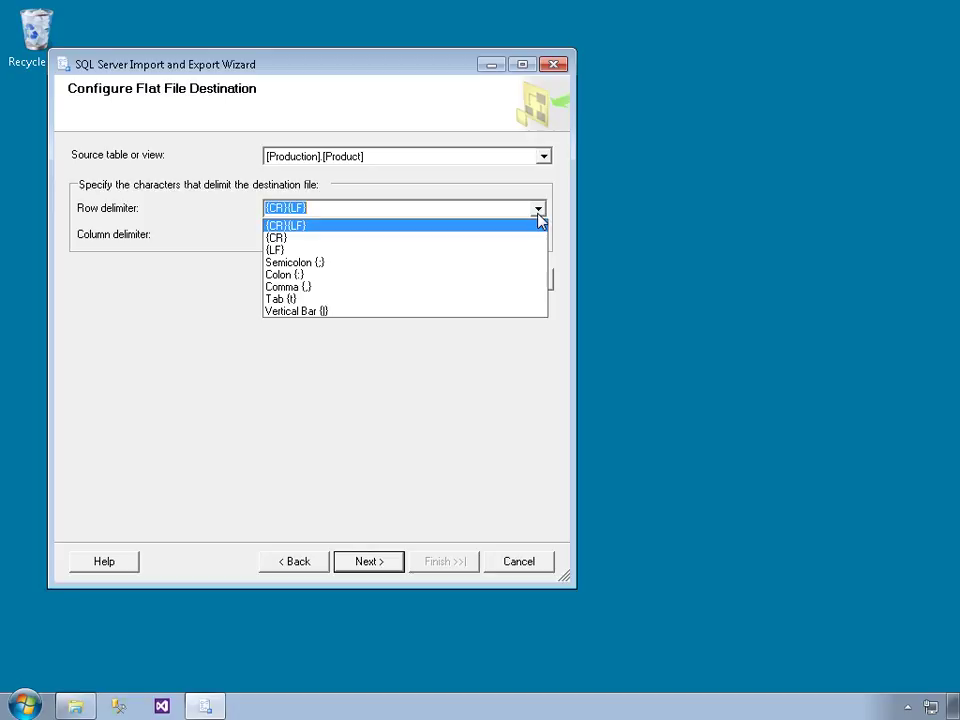
click(539, 221)
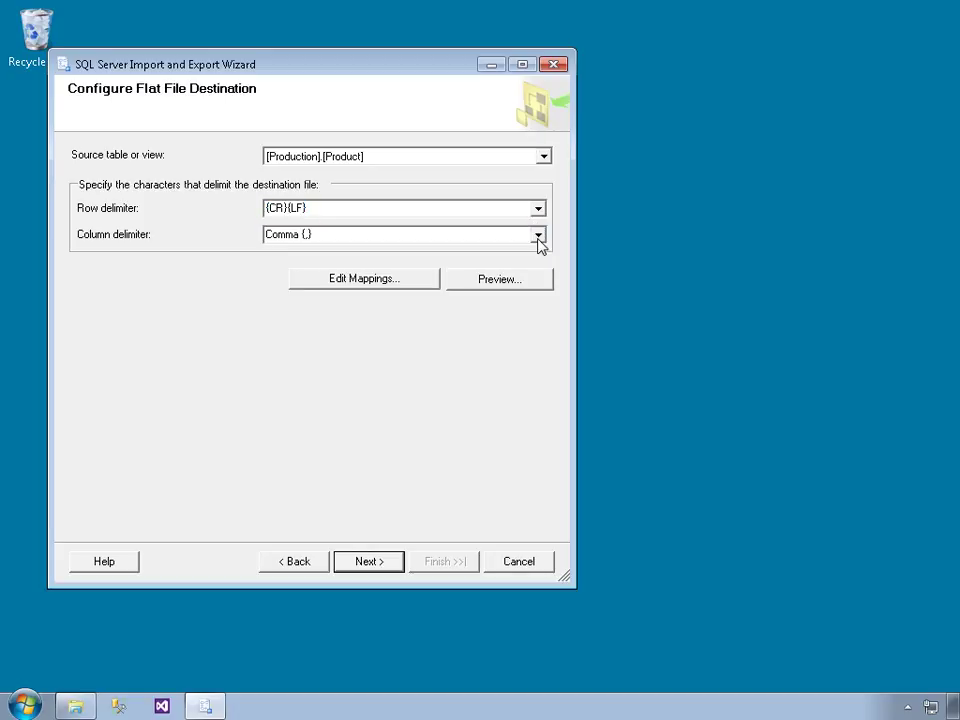
click(538, 236)
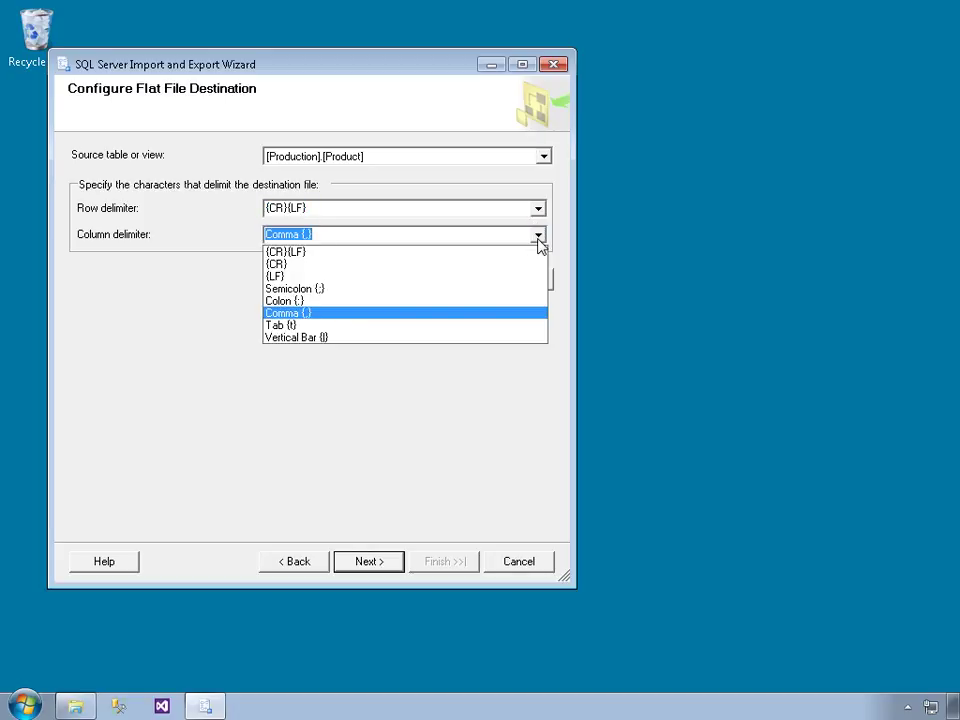
click(538, 240)
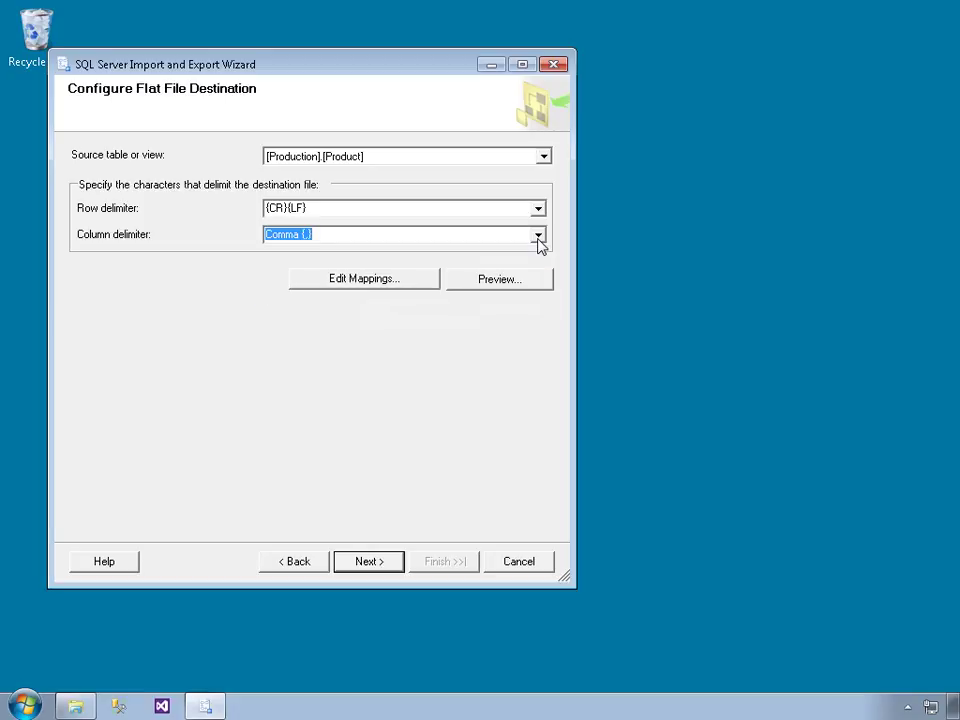
Preview the Product table's source data and examine its columns through to the sell dates.
click(493, 286)
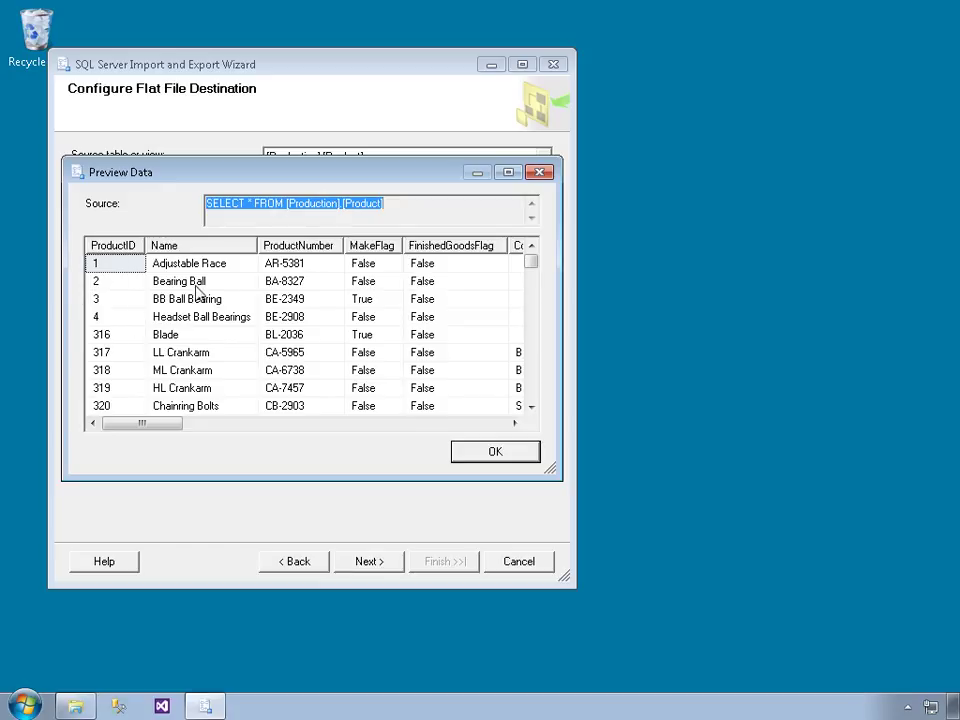
click(396, 426)
click(396, 426)
click(396, 426)
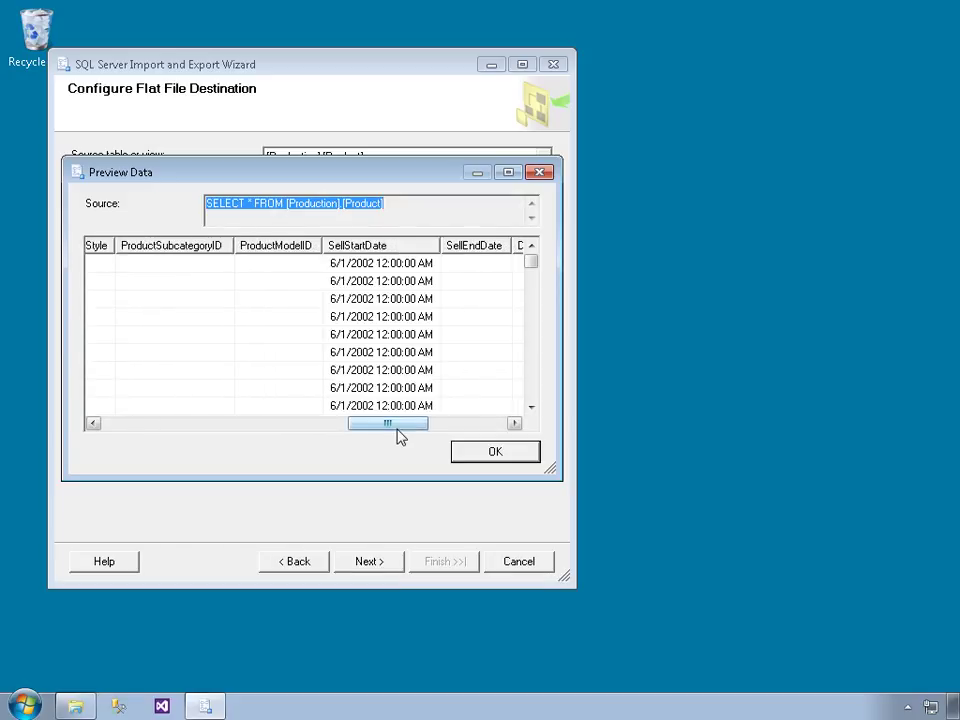
Return to the first columns of the previewed Product data and close the preview.
drag(398, 426, 95, 430)
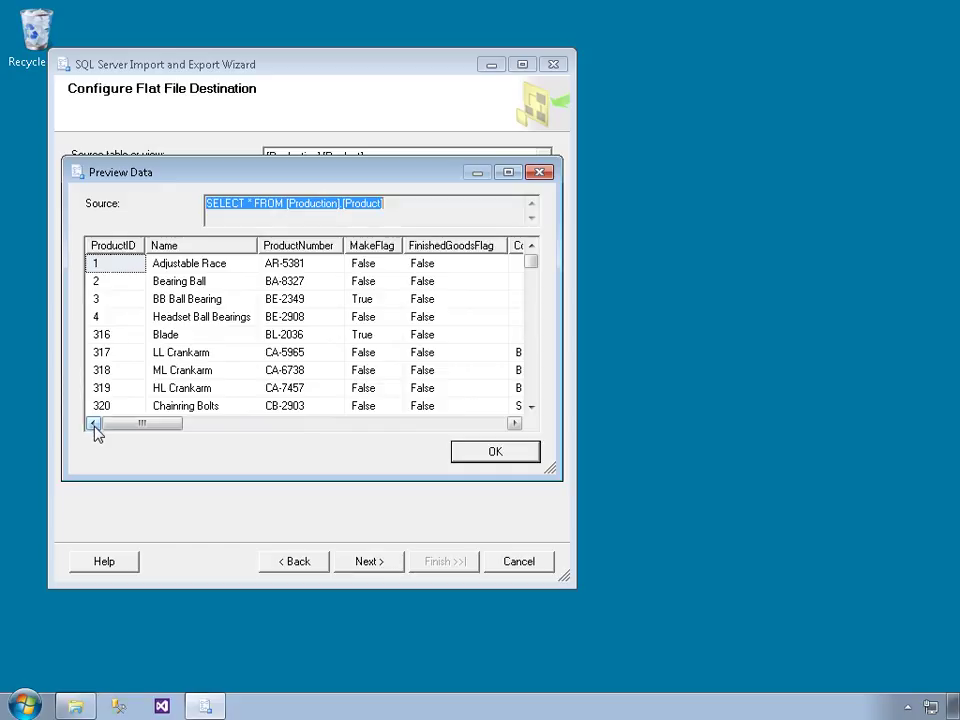
click(495, 453)
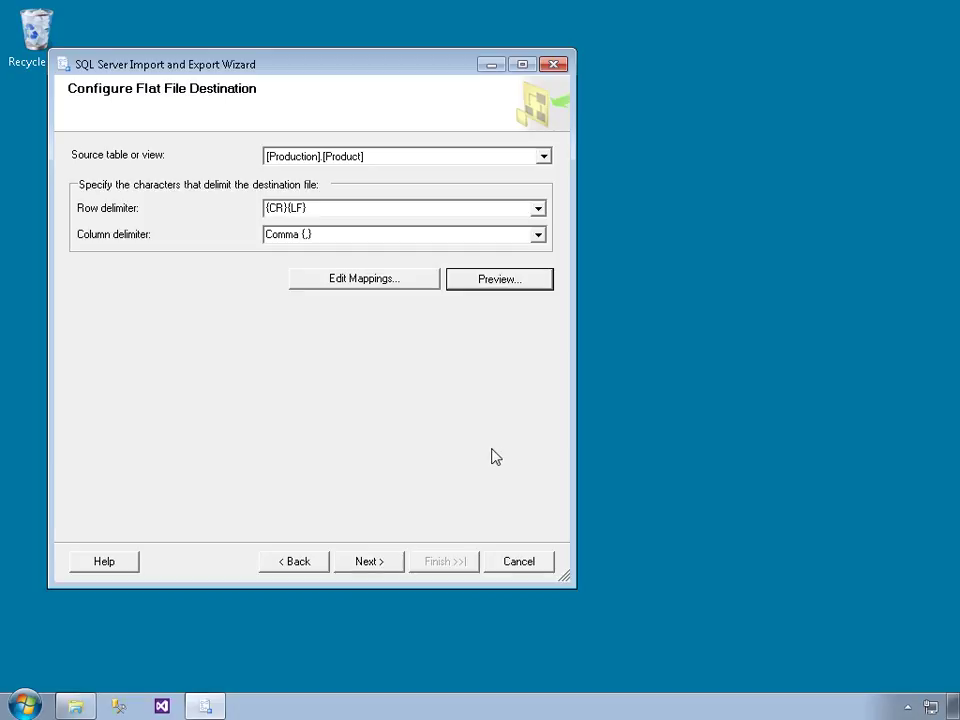
Review the column mappings for Products.txt, including the Name column's destination options and data type, and leave them without changes.
click(356, 282)
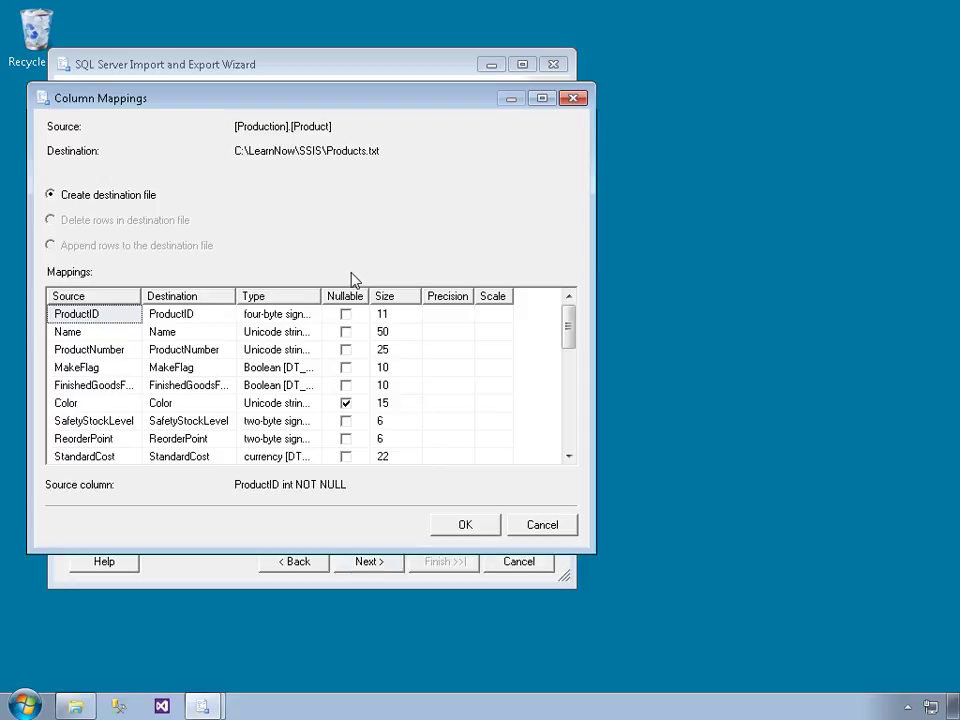
click(187, 338)
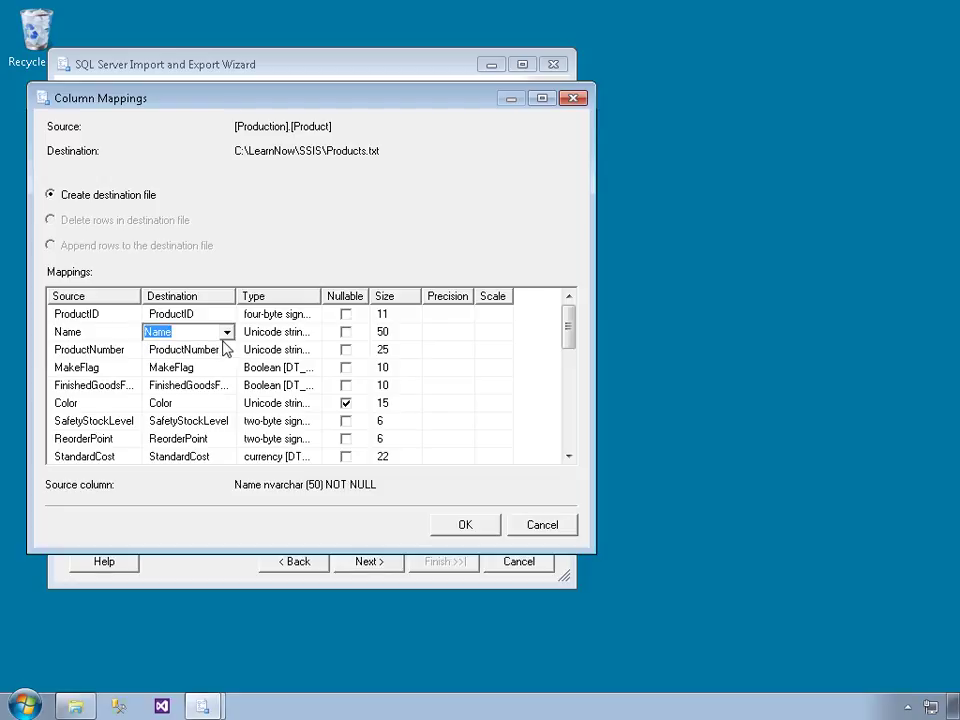
click(227, 334)
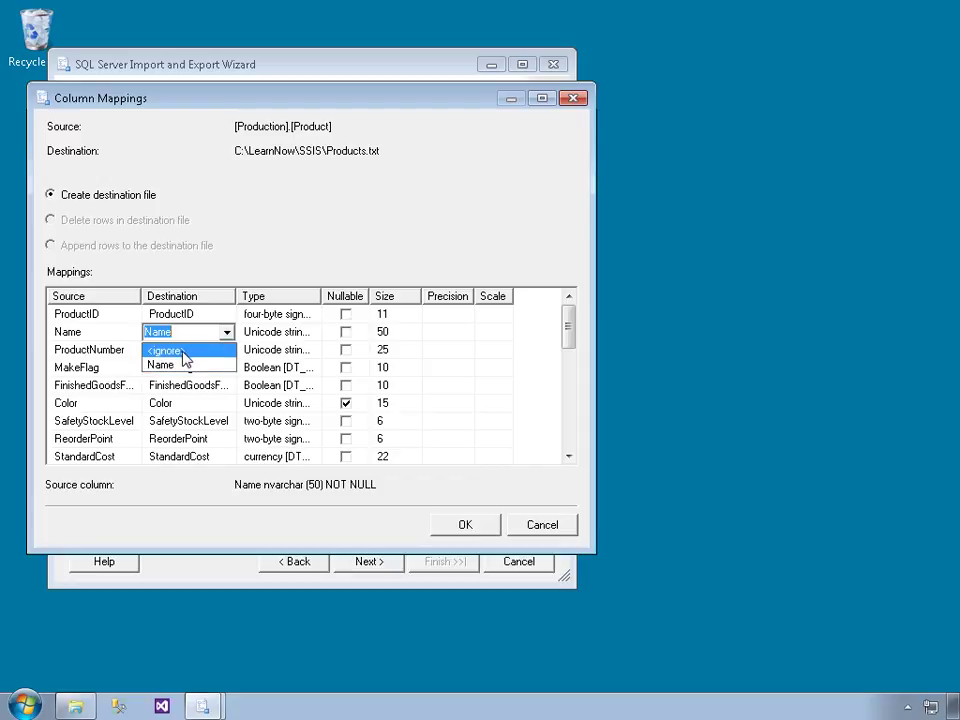
click(284, 245)
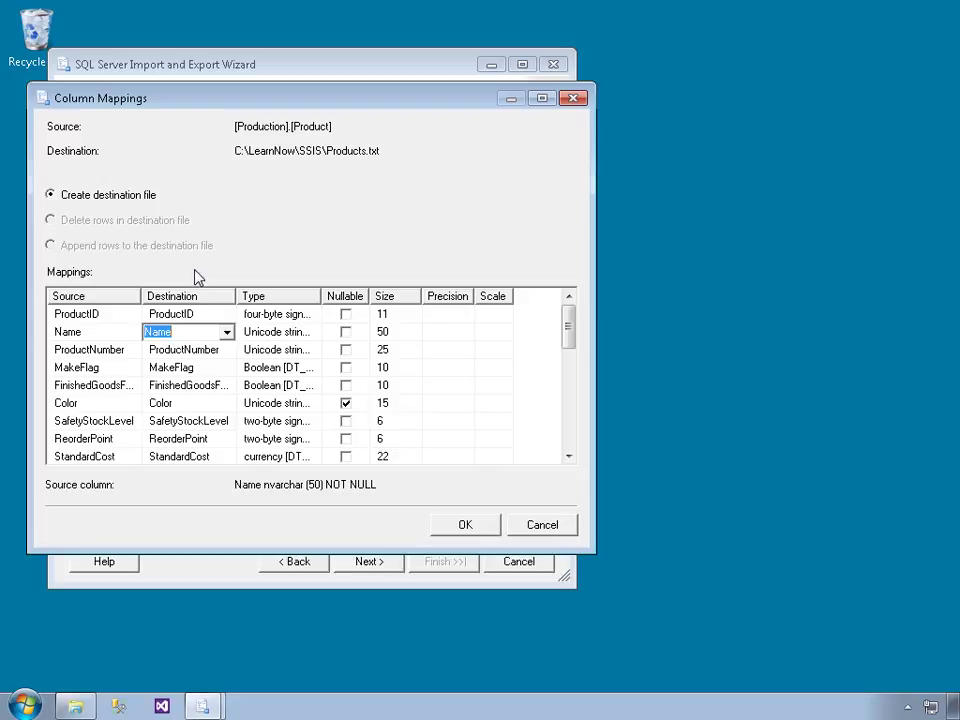
click(250, 334)
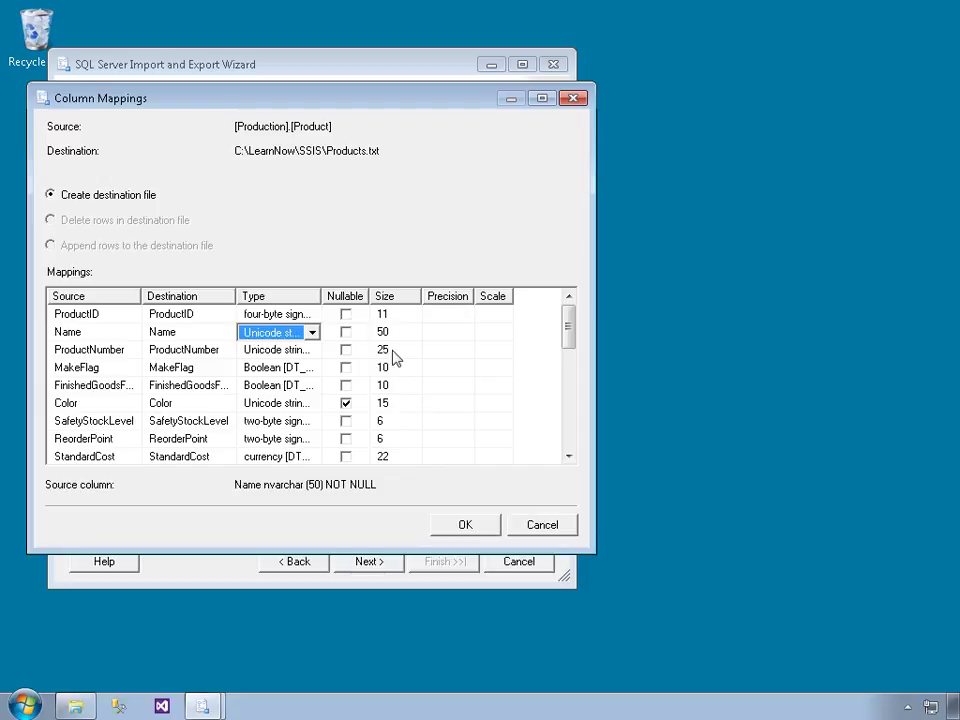
click(544, 524)
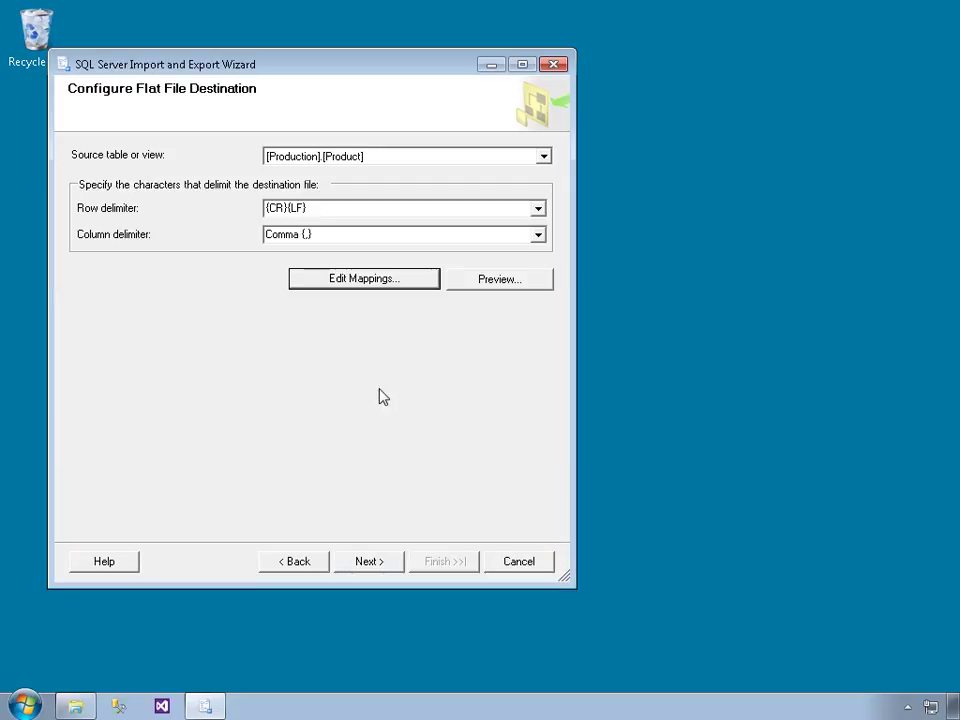
Accept the flat file settings and choose to save the SSIS package to the file system with protection level "Do not save sensitive data".
click(369, 564)
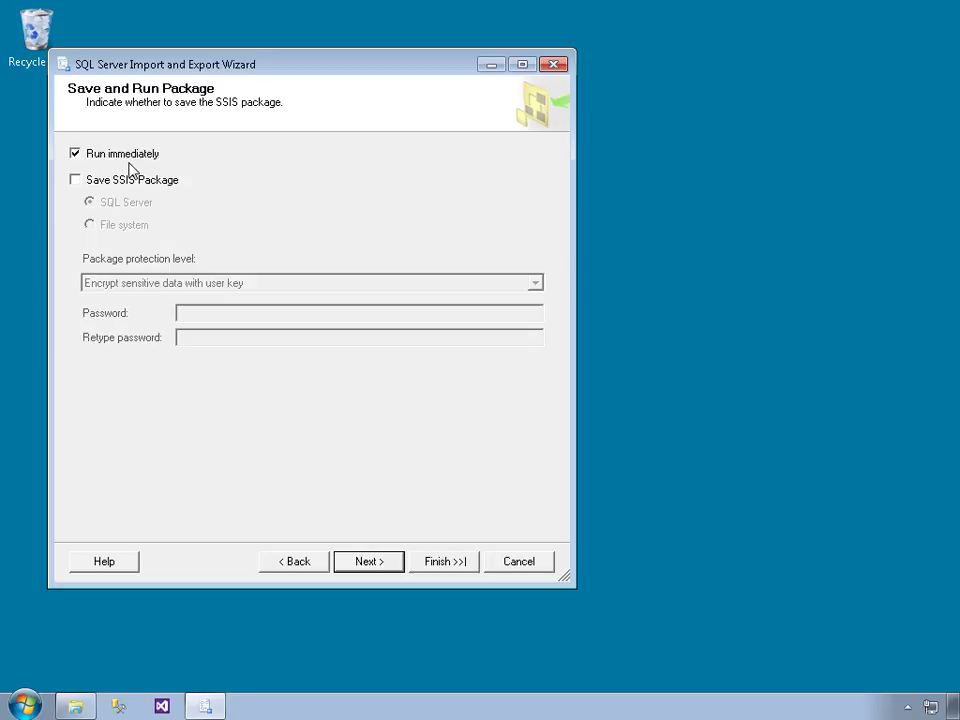
click(90, 181)
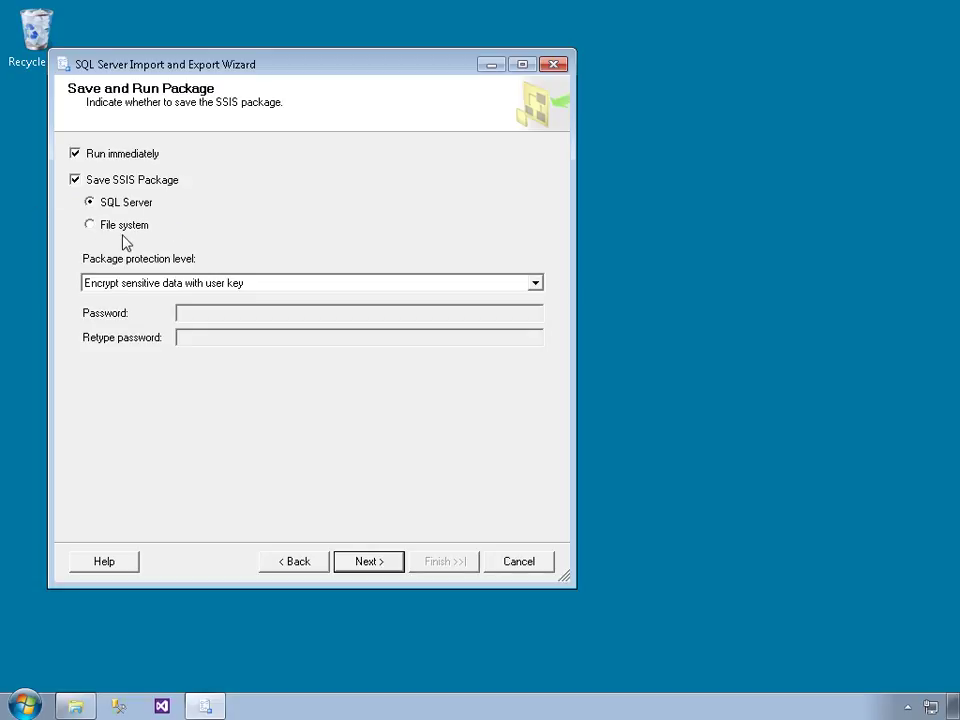
click(90, 226)
click(242, 286)
click(160, 307)
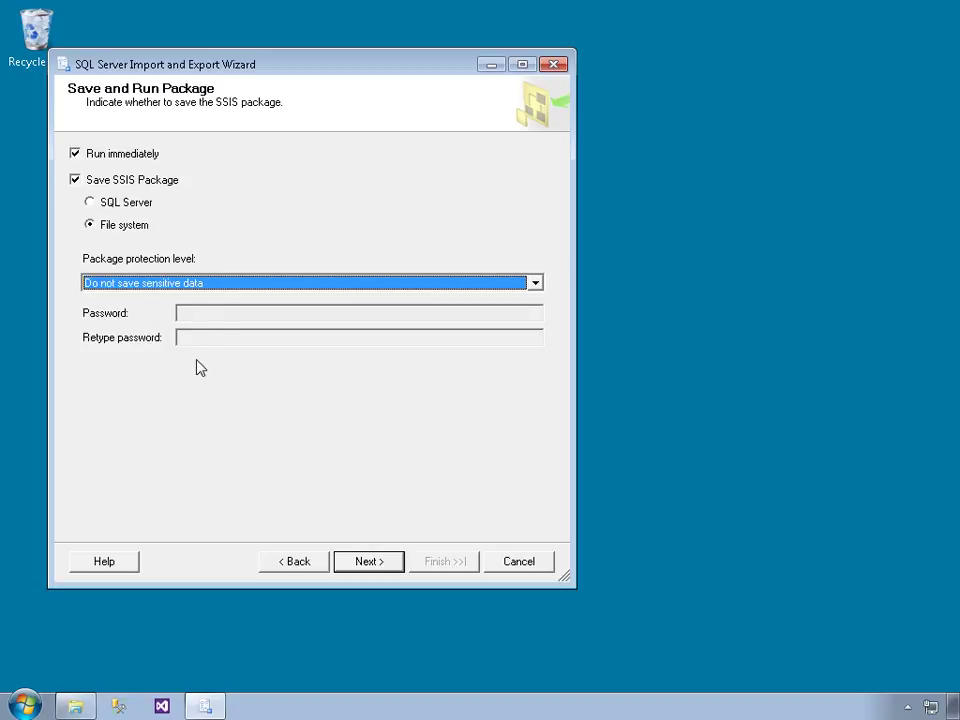
click(376, 564)
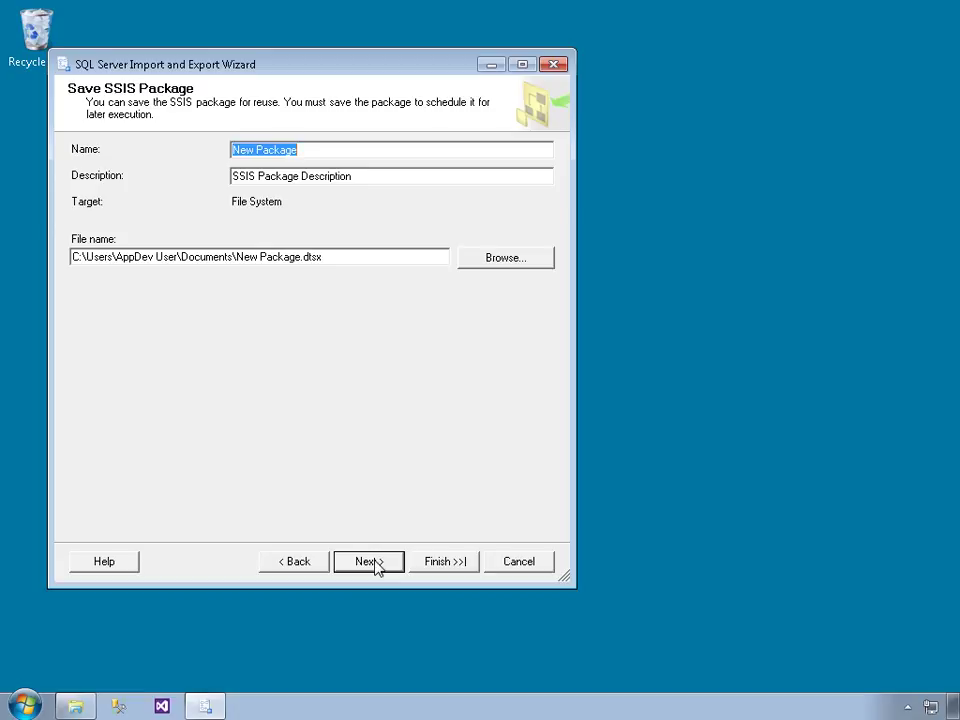
Name the package Products and give it the description "AdventureWorks Products export".
text(Produc)
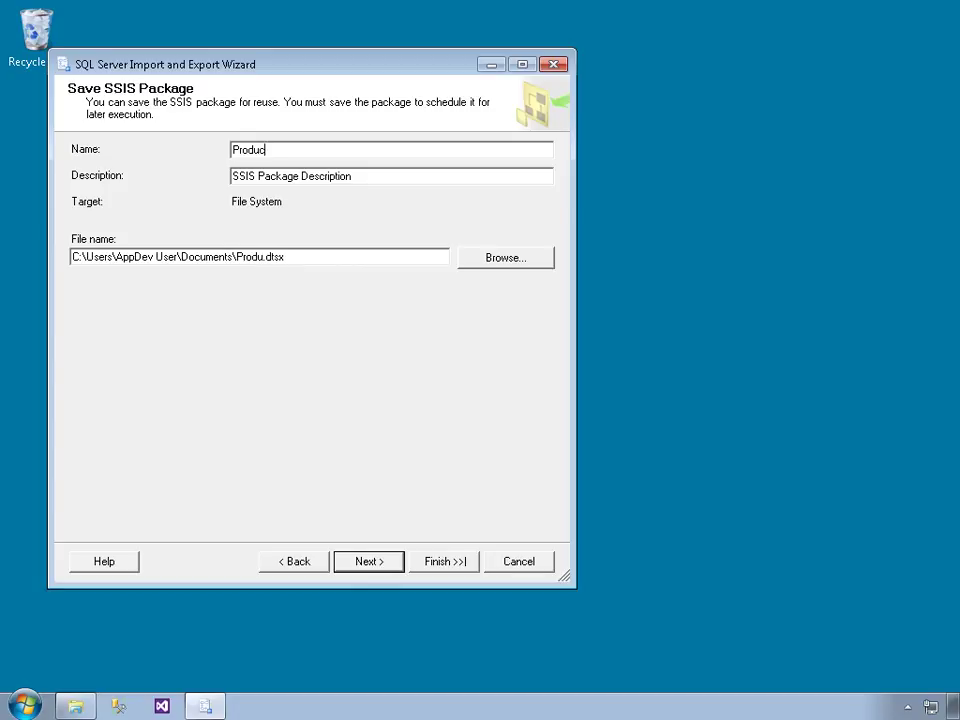
text(ts)
key(Tab)
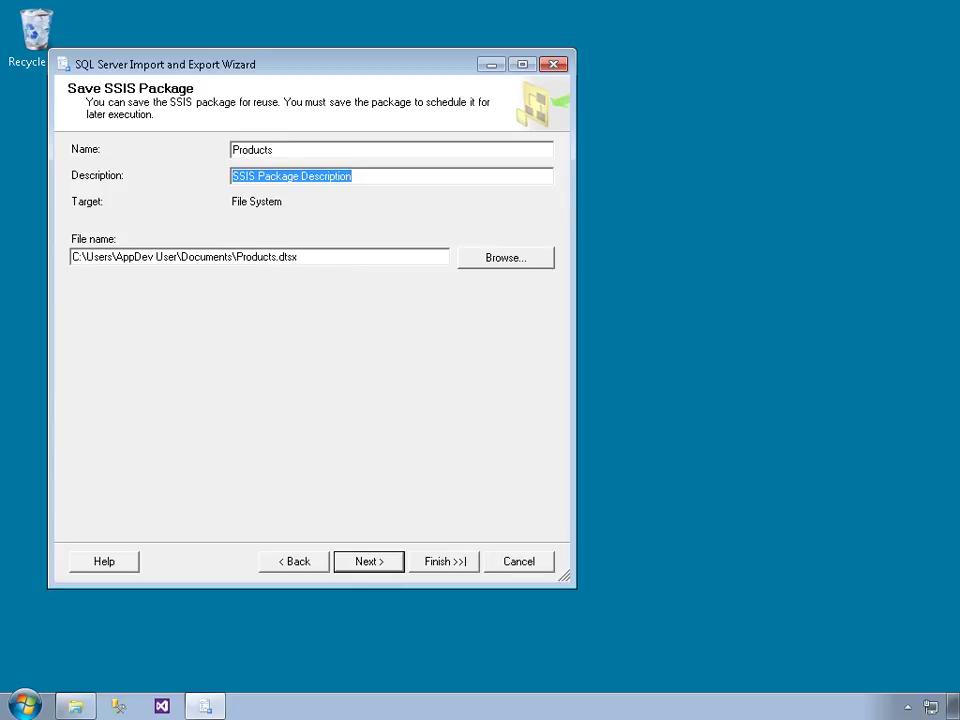
text(Adve)
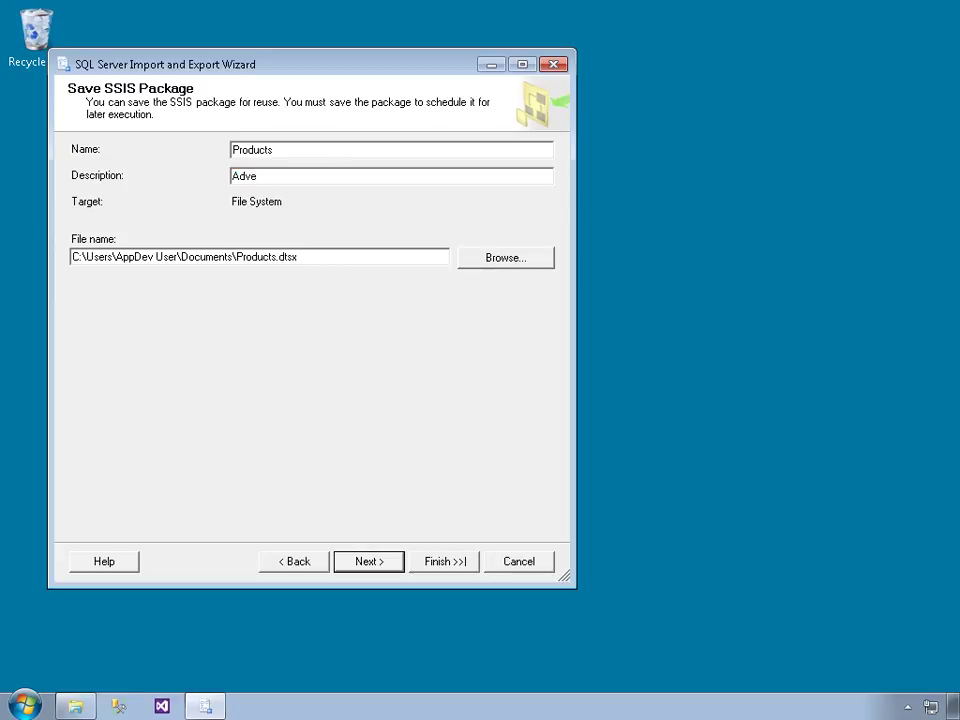
text(ntureWorks Products export)
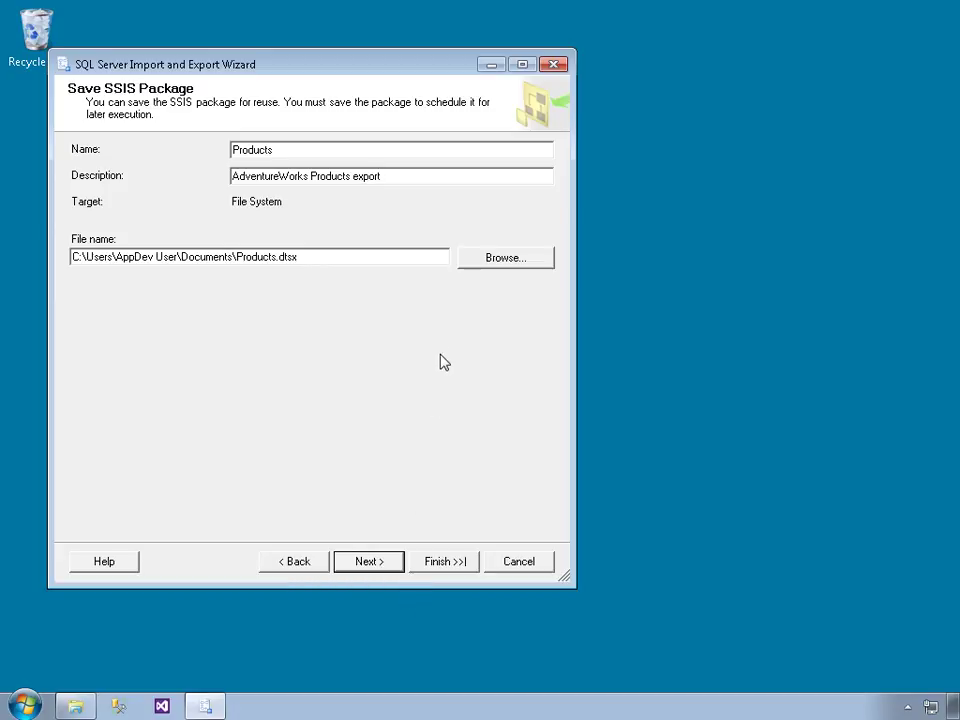
Set the package file to Products.dtsx in the C:\LearnNow\SSIS folder and accept the save settings.
click(493, 266)
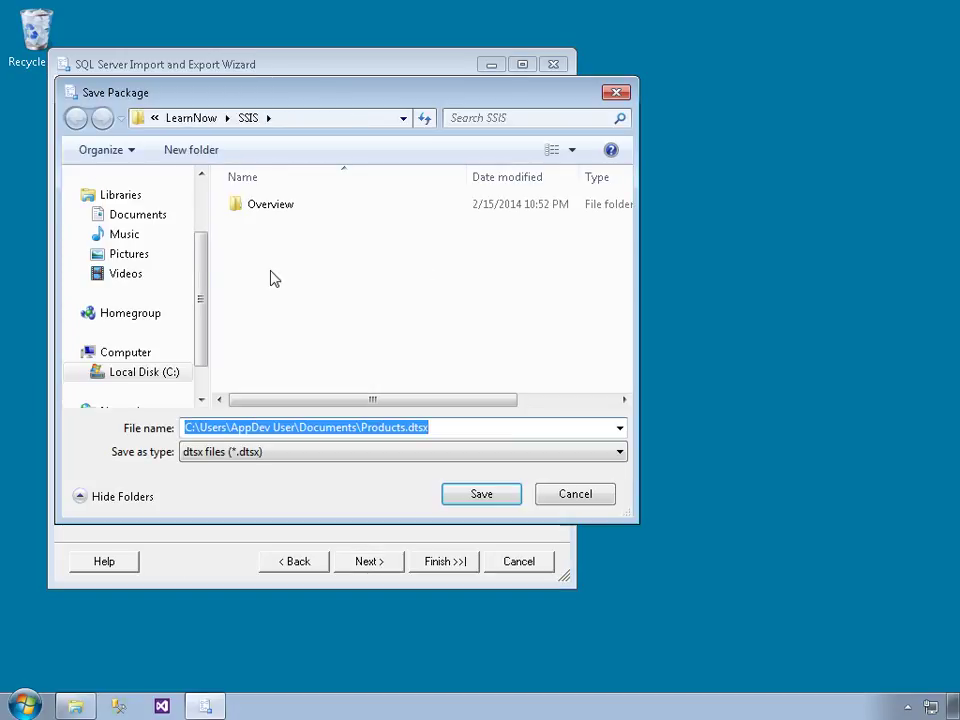
click(154, 377)
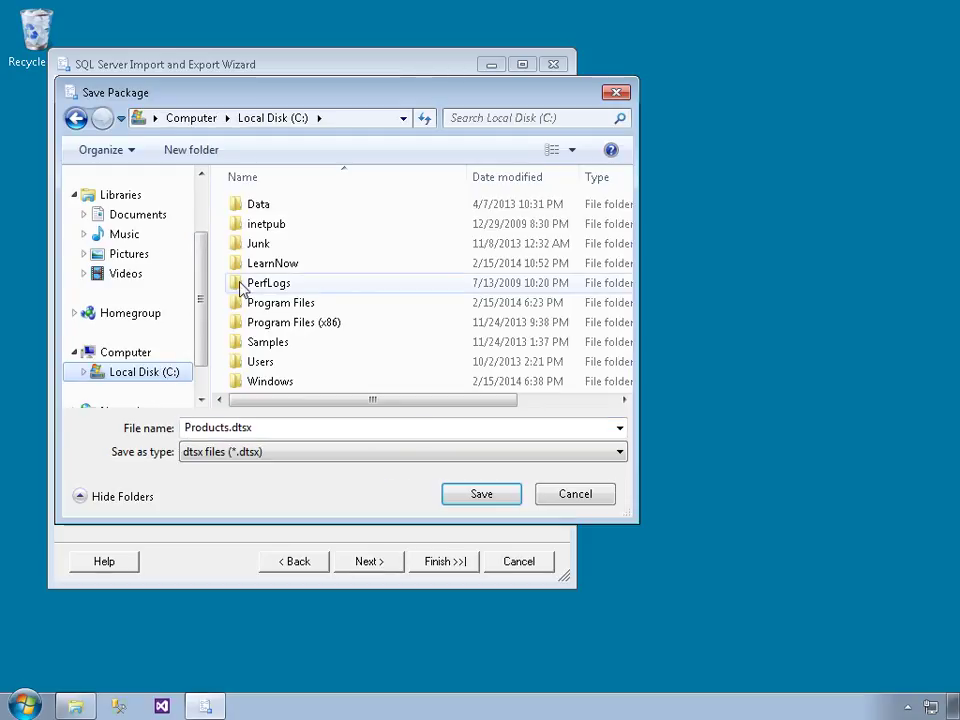
double_click(262, 263)
double_click(257, 212)
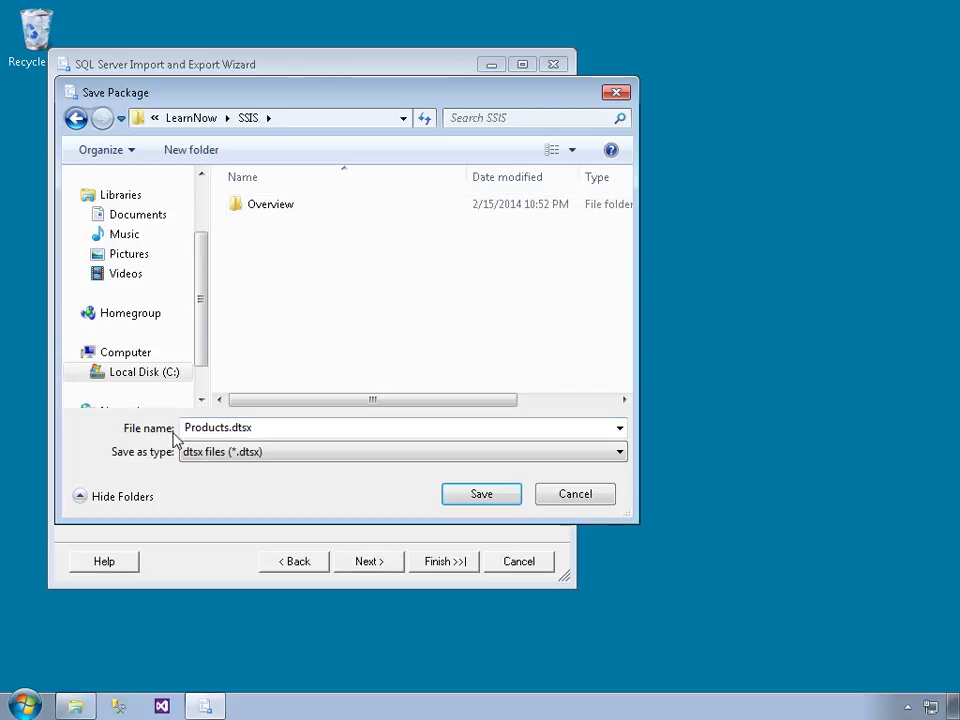
click(481, 494)
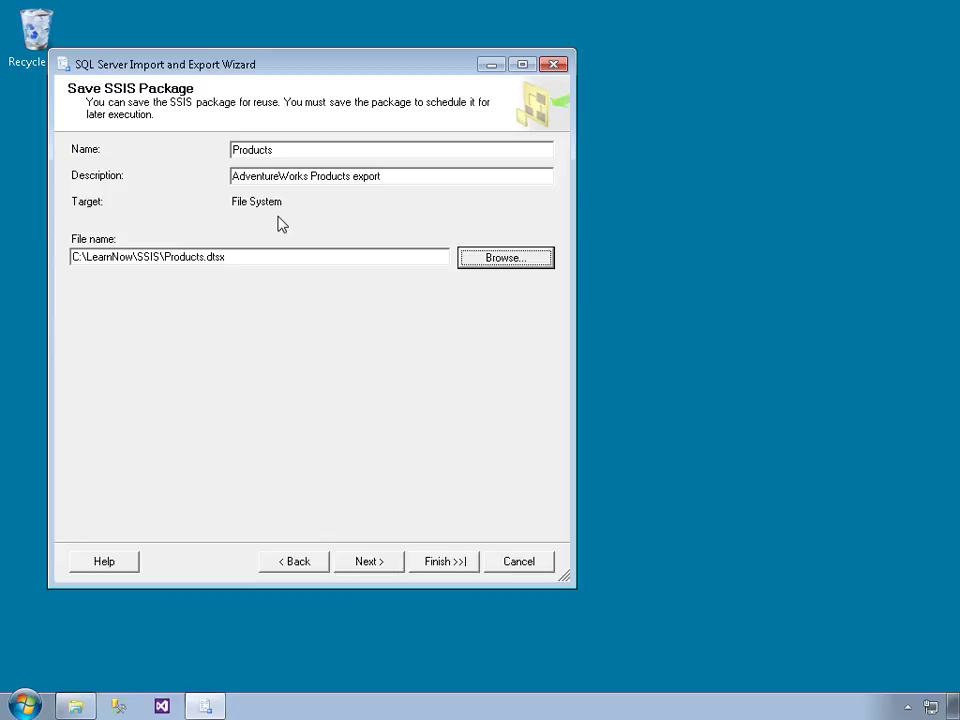
click(368, 563)
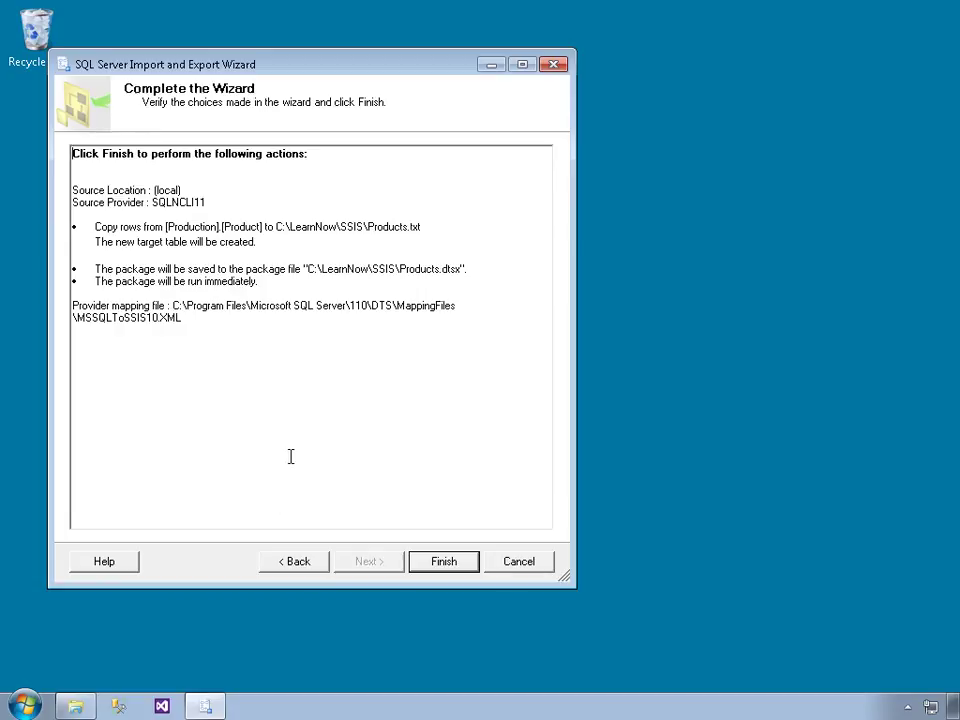
Run the export, view the report for the copy to Products.txt, and close the wizard.
click(448, 561)
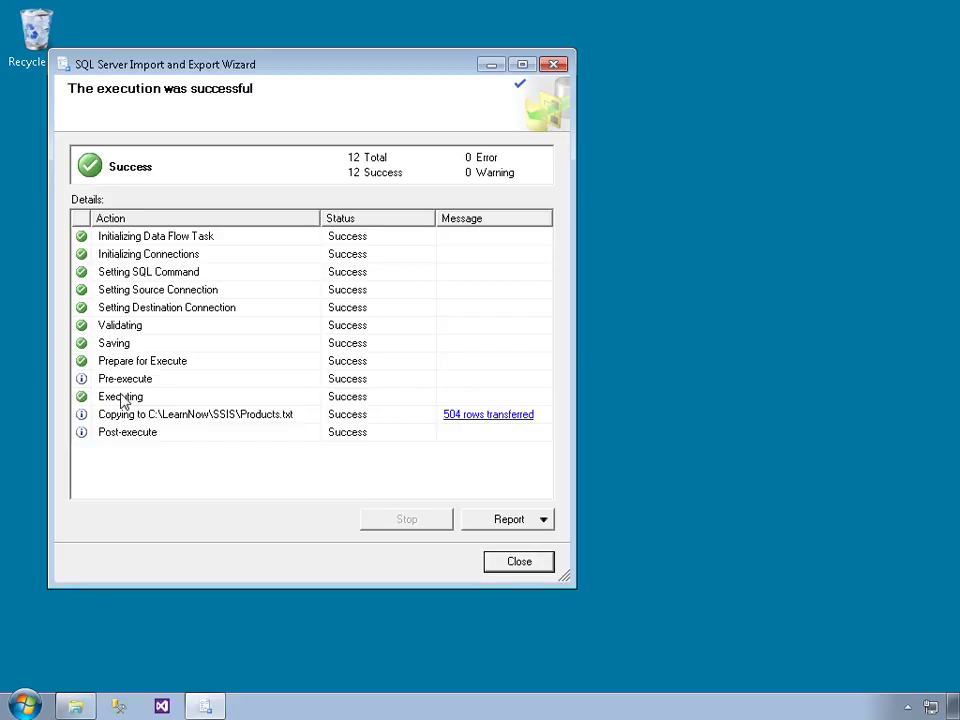
click(466, 424)
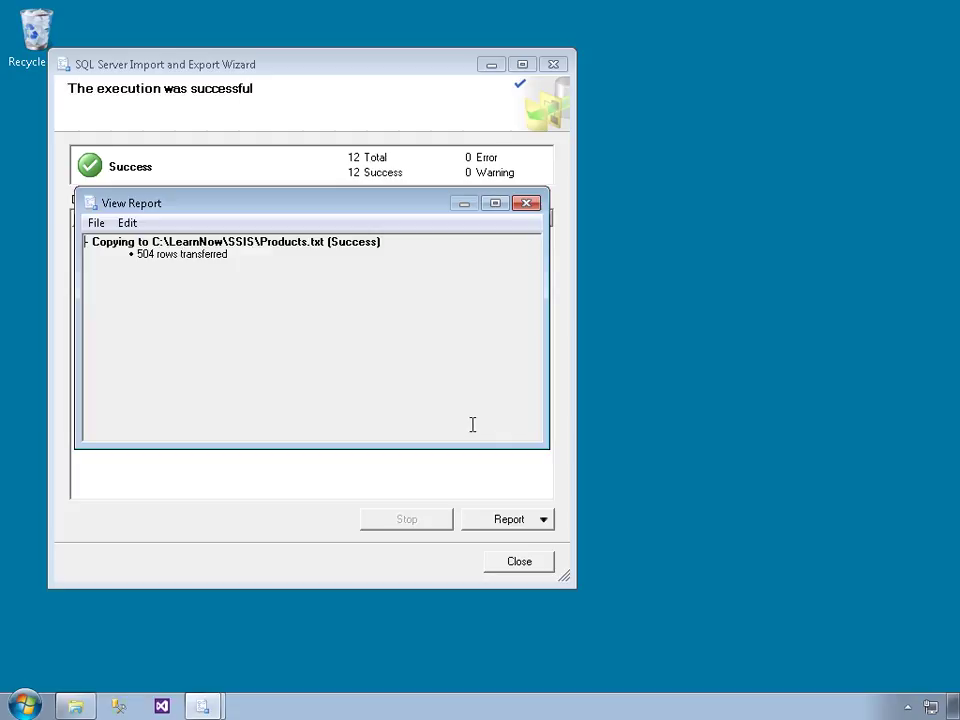
click(528, 206)
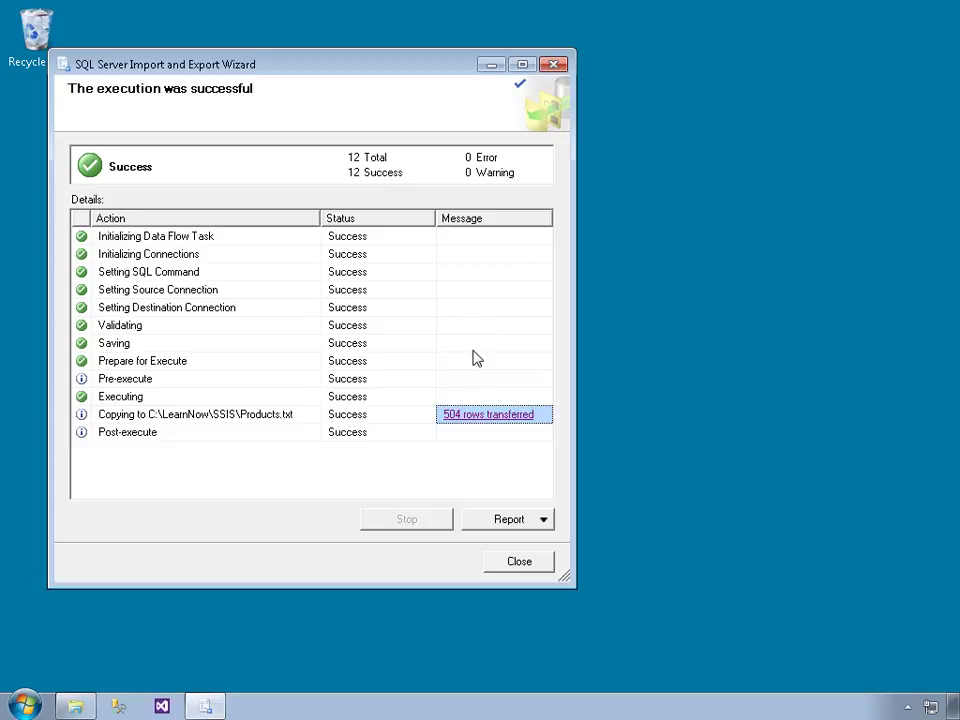
click(512, 563)
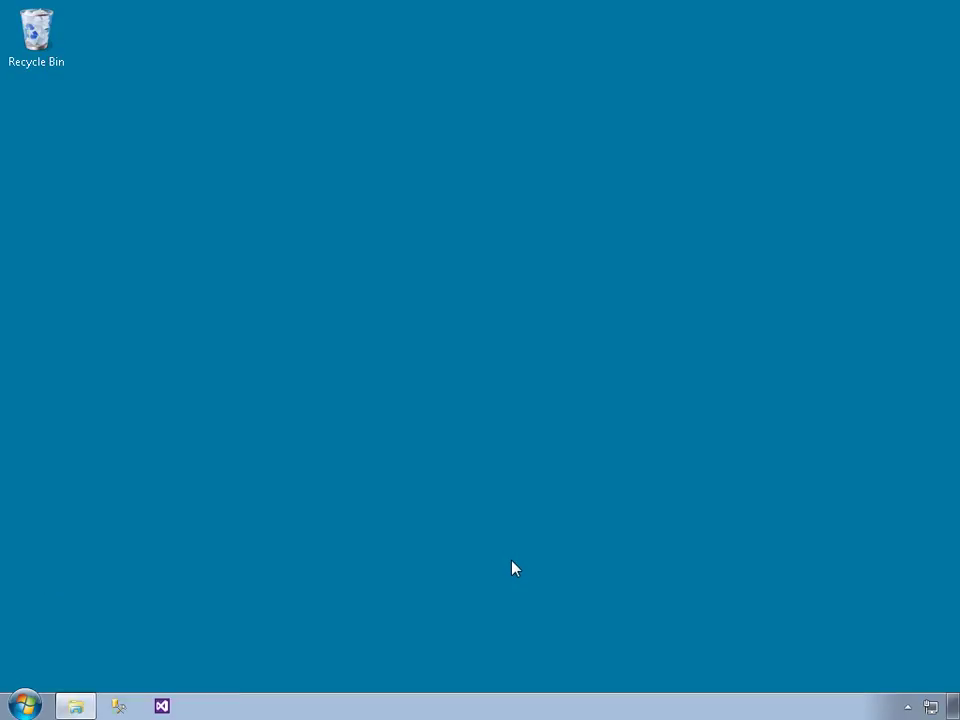
Switch to Windows Explorer and open Products.txt from the SSIS folder in a maximized Notepad window.
click(76, 706)
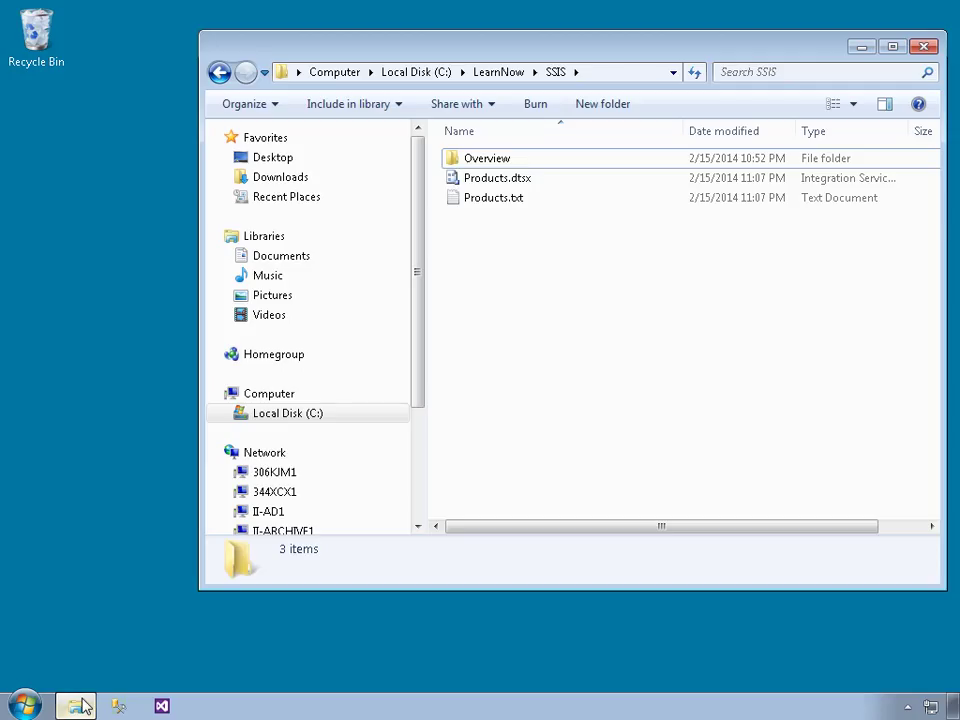
click(500, 198)
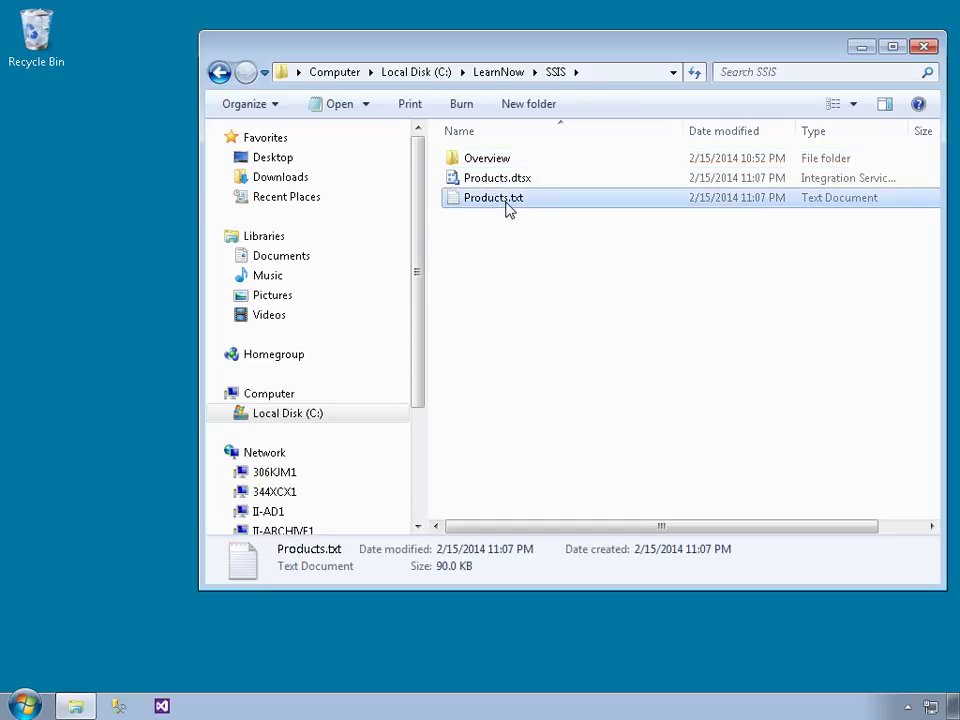
double_click(451, 200)
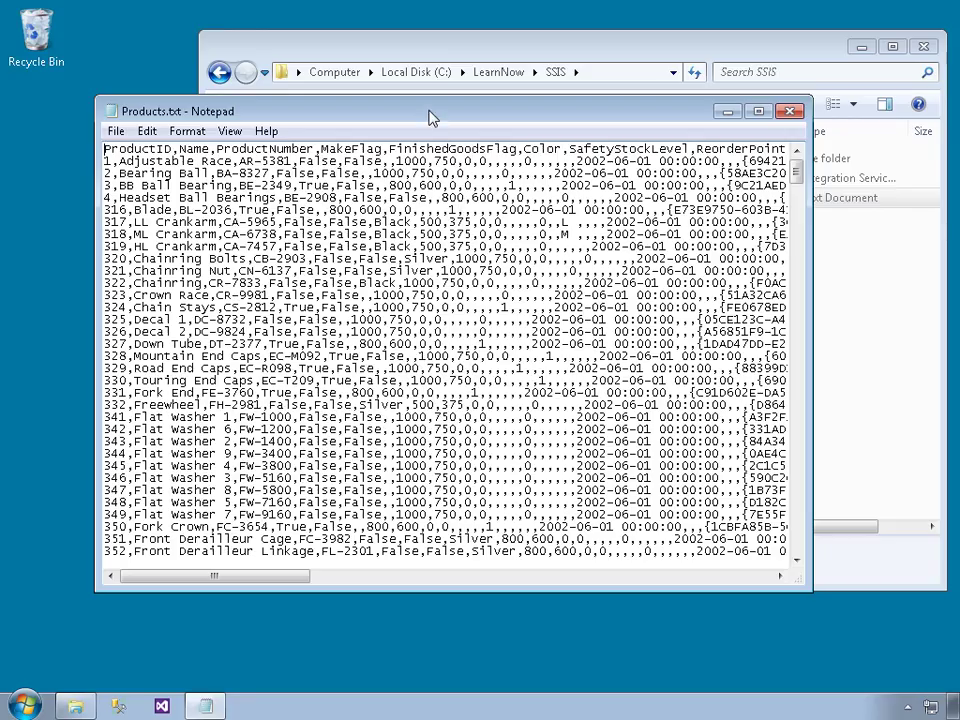
double_click(432, 112)
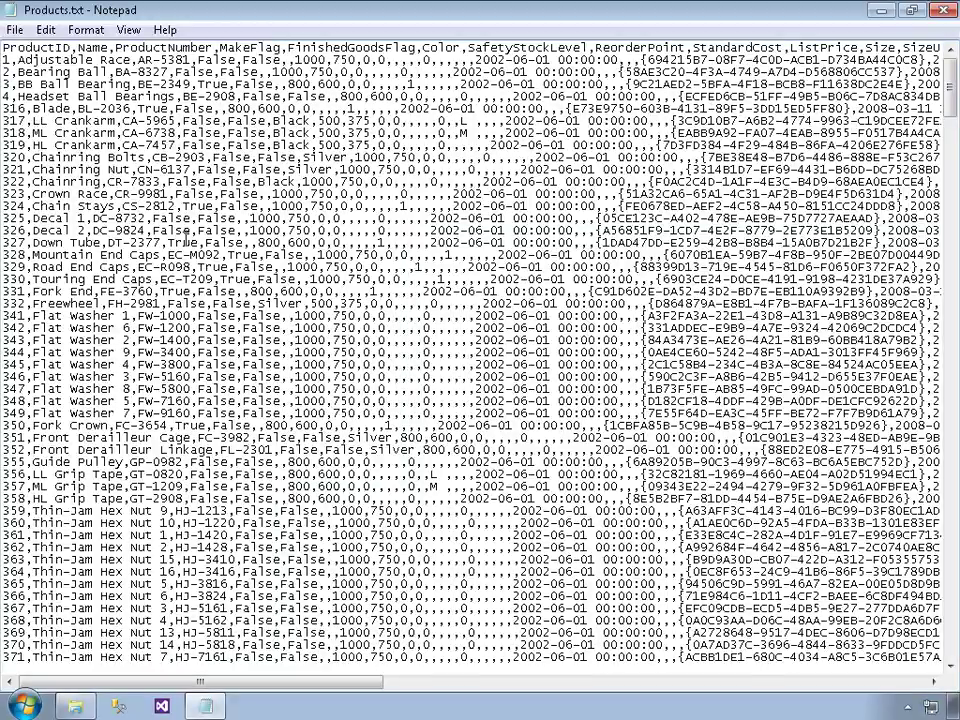
Examine the exported product rows from the first to the last, and the column names across the header row.
key(Page_Down)
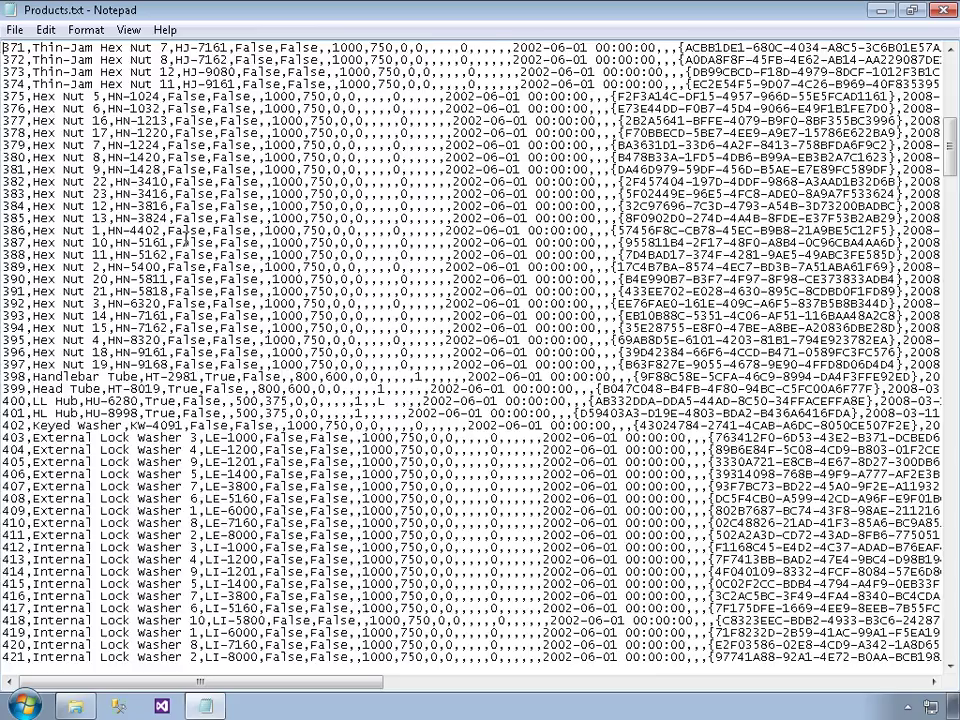
key(Page_Down)
key(Page_Down)
key(Page_Down)
key(Page_Down)
key(Page_Down)
key(Page_Down)
key(Page_Down)
key(Page_Down)
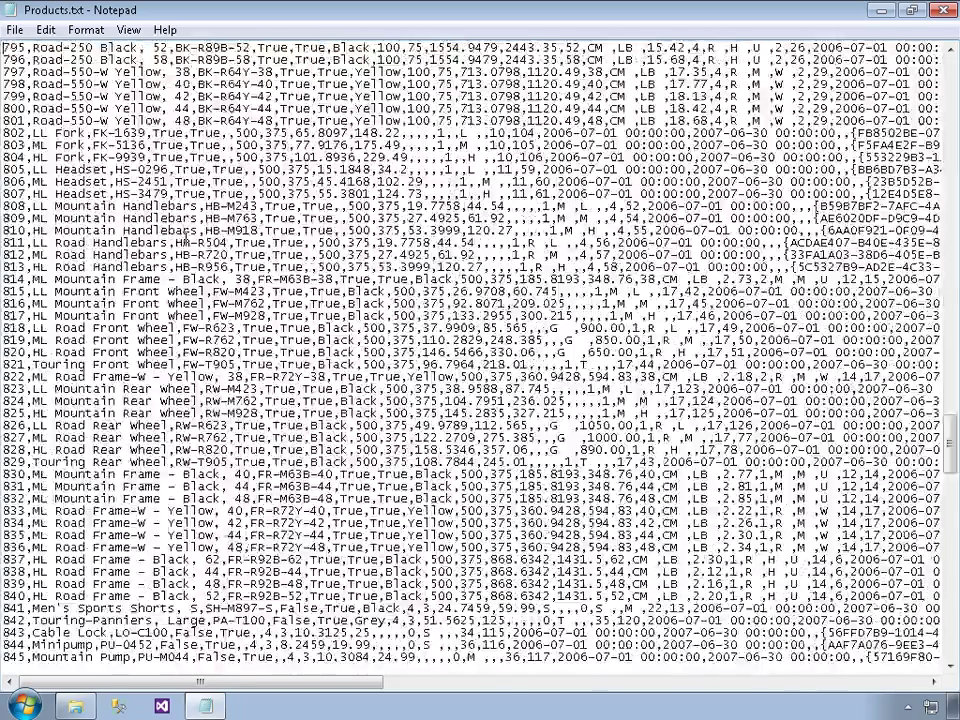
key(Page_Down)
key(Page_Down)
key(Page_Down)
key(Page_Down)
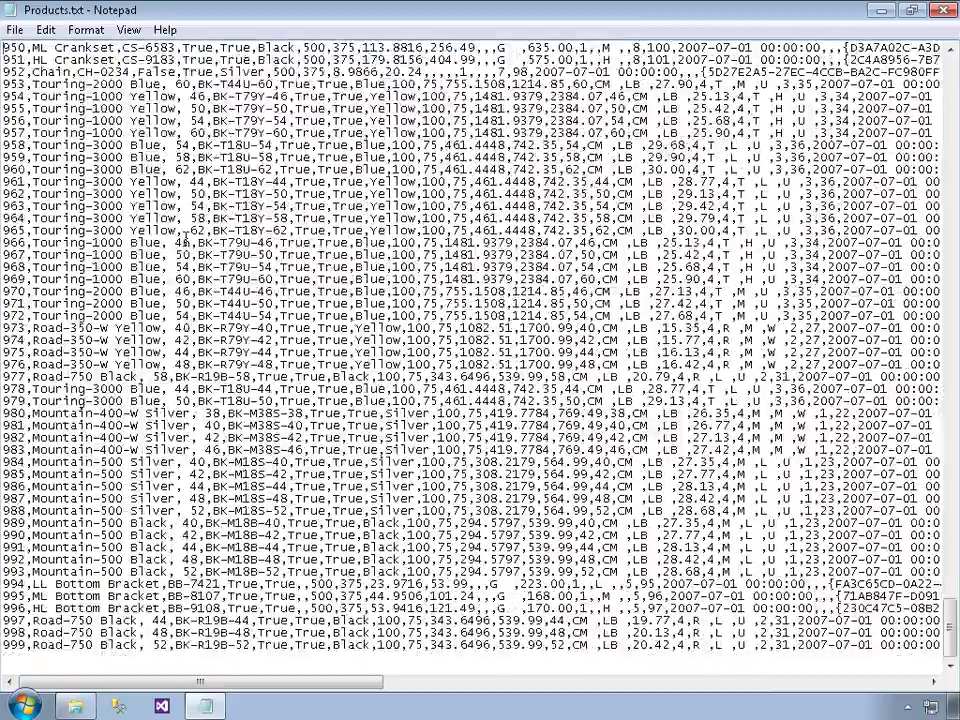
key(Page_Up)
key(Page_Up)
key(Page_Up)
key(Page_Up)
key(Page_Up)
key(Page_Up)
key(Page_Up)
key(Page_Up)
key(Page_Up)
key(Page_Up)
key(Page_Up)
key(Page_Up)
key(Page_Up)
key(Page_Up)
key(Page_Up)
key(Page_Up)
key(Page_Up)
key(Page_Up)
key(Page_Up)
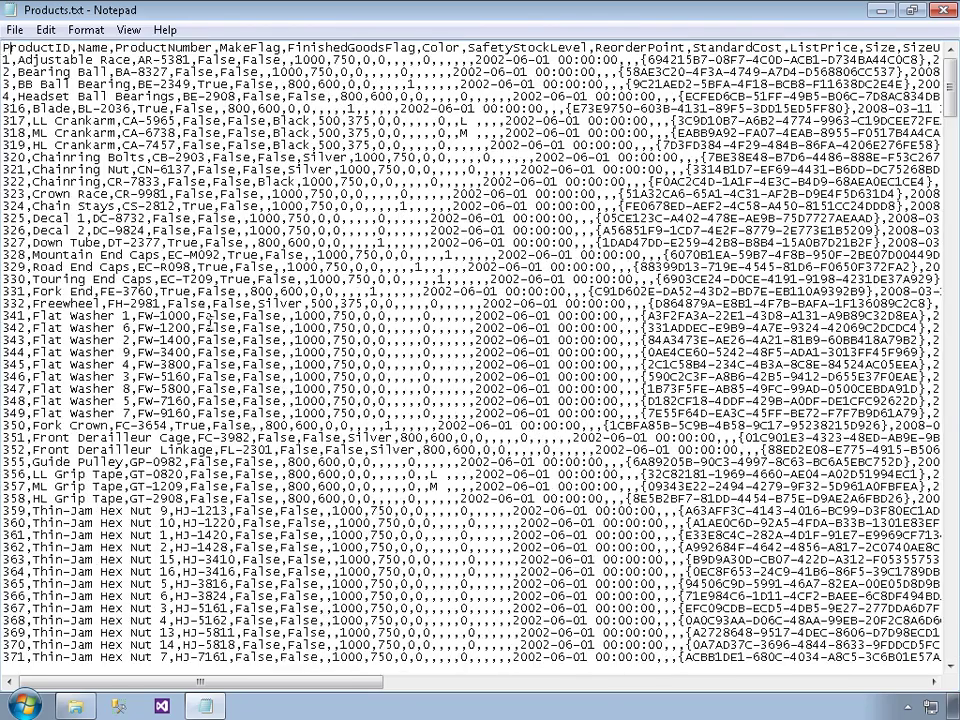
click(433, 685)
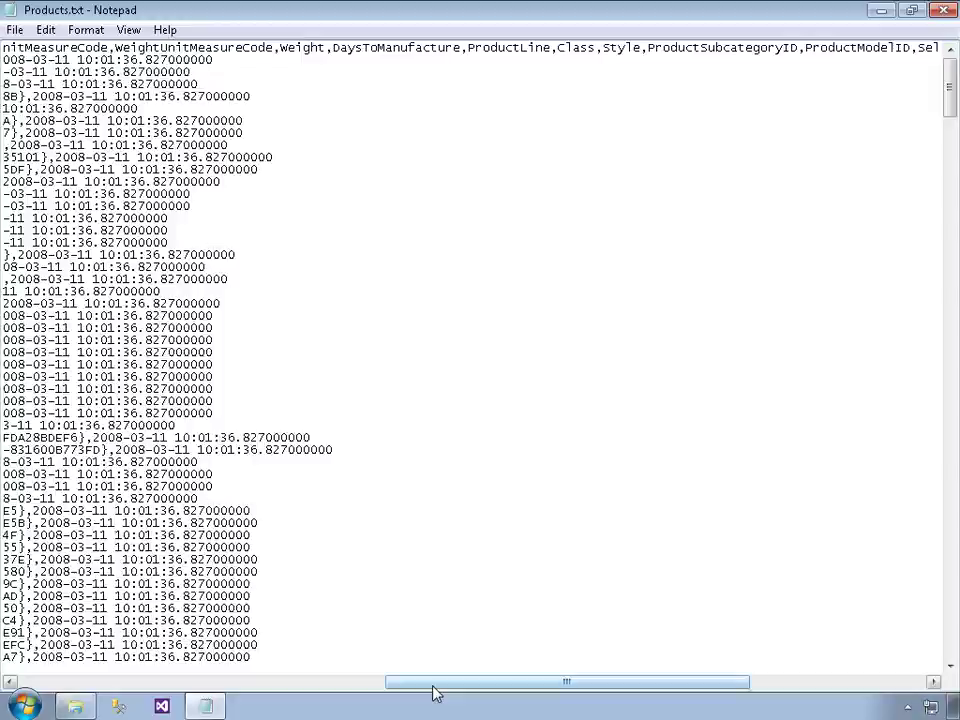
drag(433, 686, 20, 686)
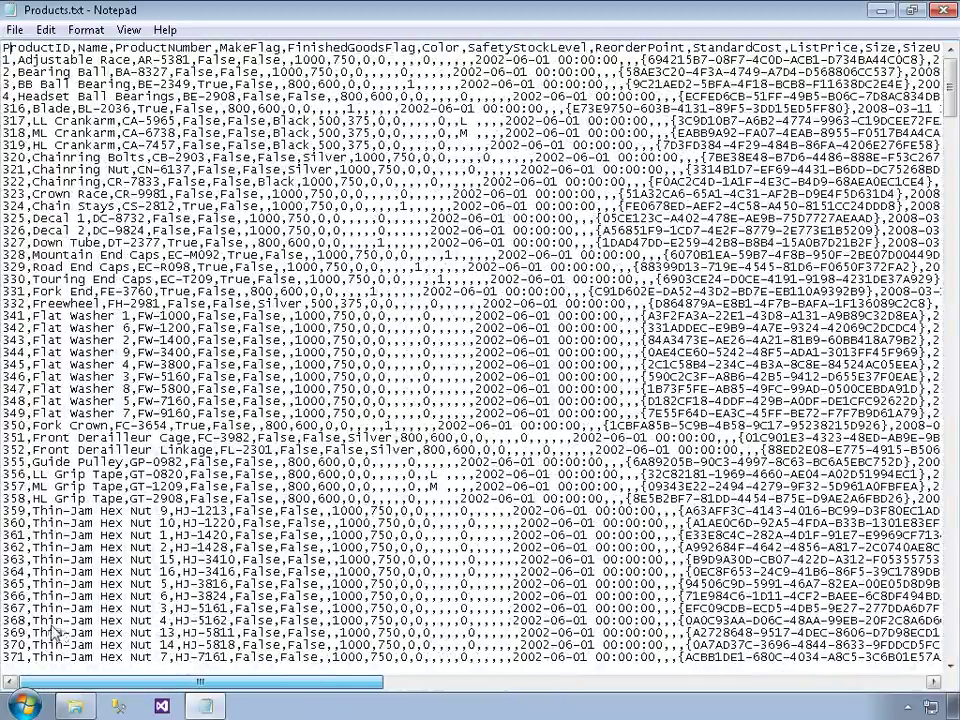